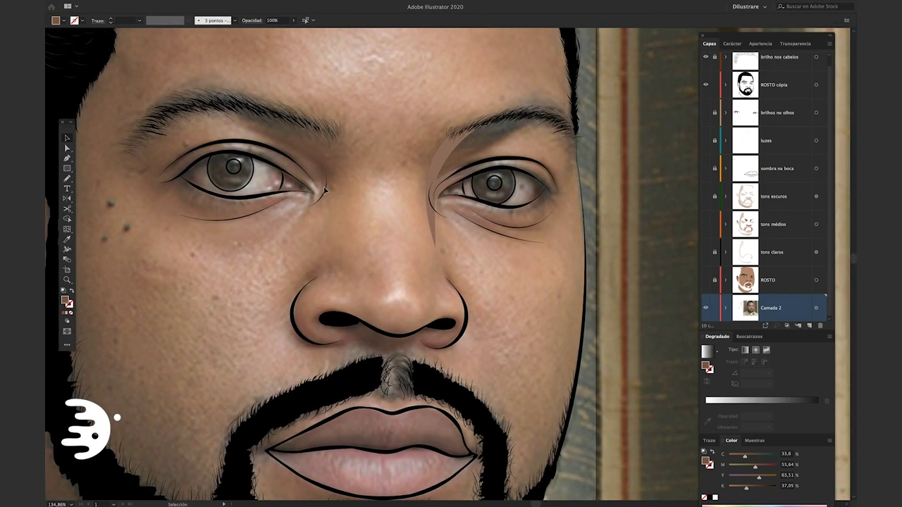
Leave the bearded man's document and show the whole Herramienta de Oro woman portrait
left_click(324, 192)
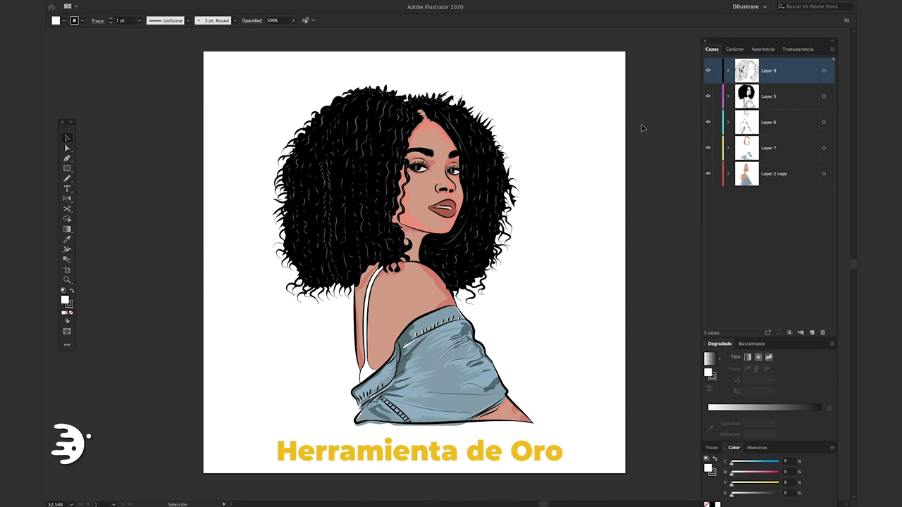
Select the woman's skin-tone shape and open Volver a colorear ilustración, moved right of the portrait
left_click(431, 200)
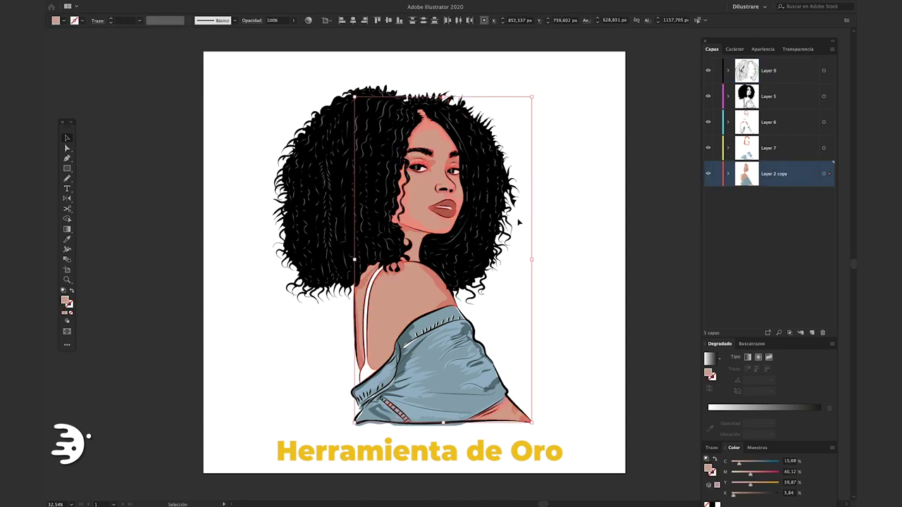
left_click(166, 5)
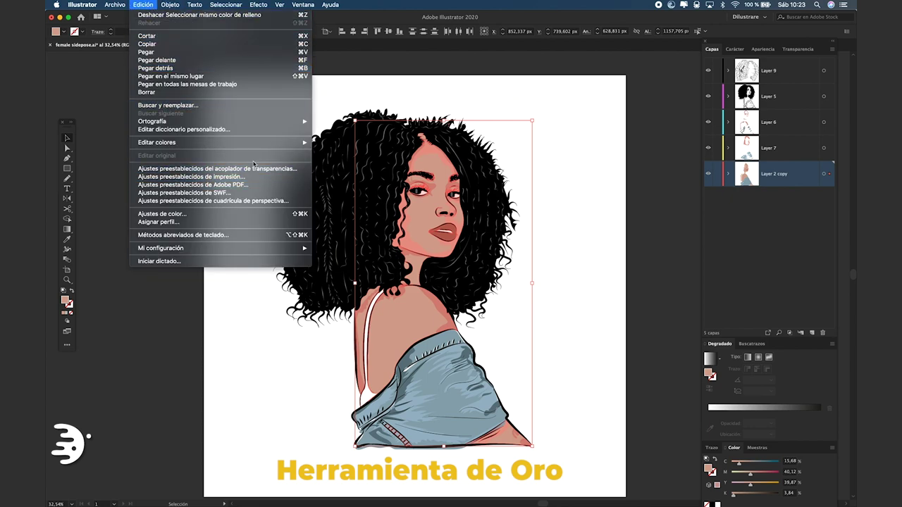
mouse_move(158, 142)
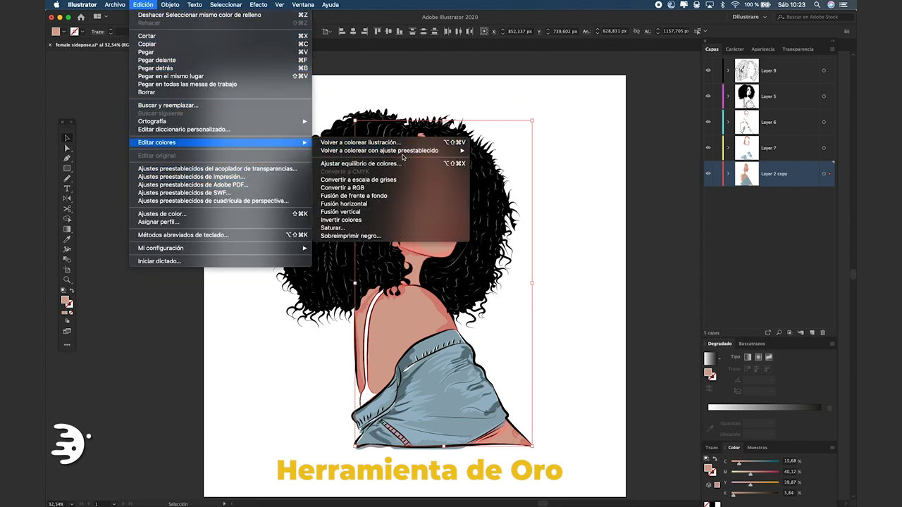
mouse_move(379, 151)
left_click(503, 183)
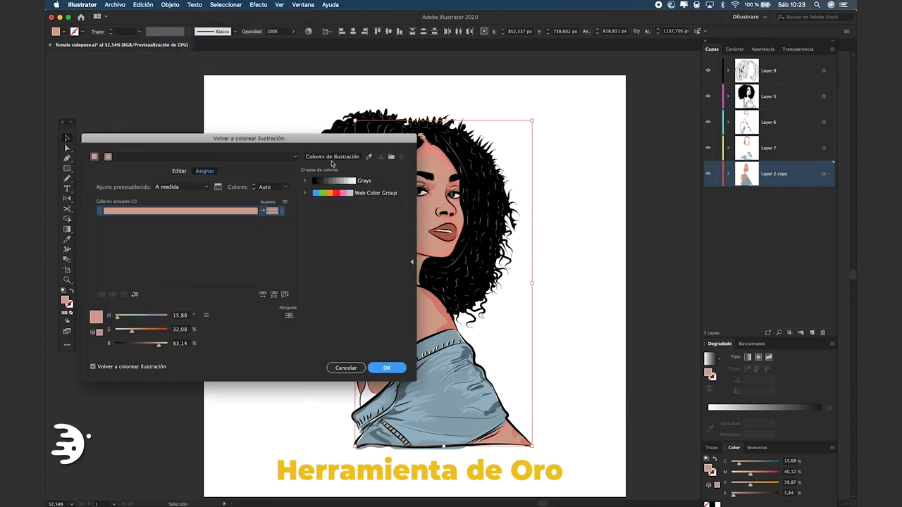
mouse_move(304, 141)
left_mouse_down()
mouse_move(770, 185)
mouse_move(731, 193)
left_mouse_up()
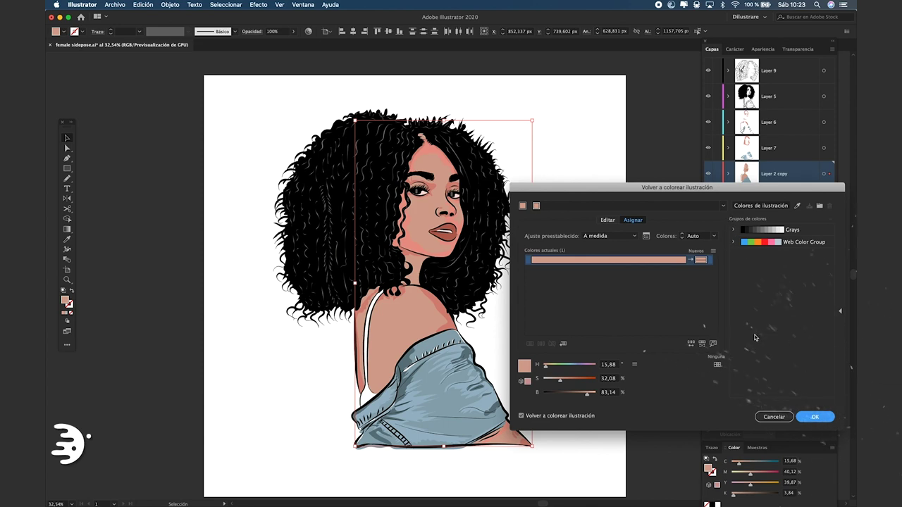
Give the skin colour a first setting of hue 17, higher saturation and brightness 82
left_click(610, 365)
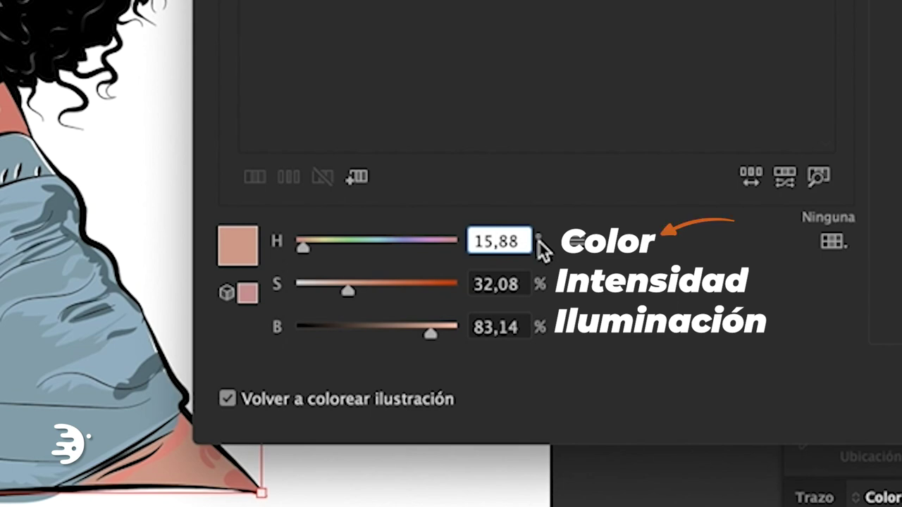
type("17")
key("Return")
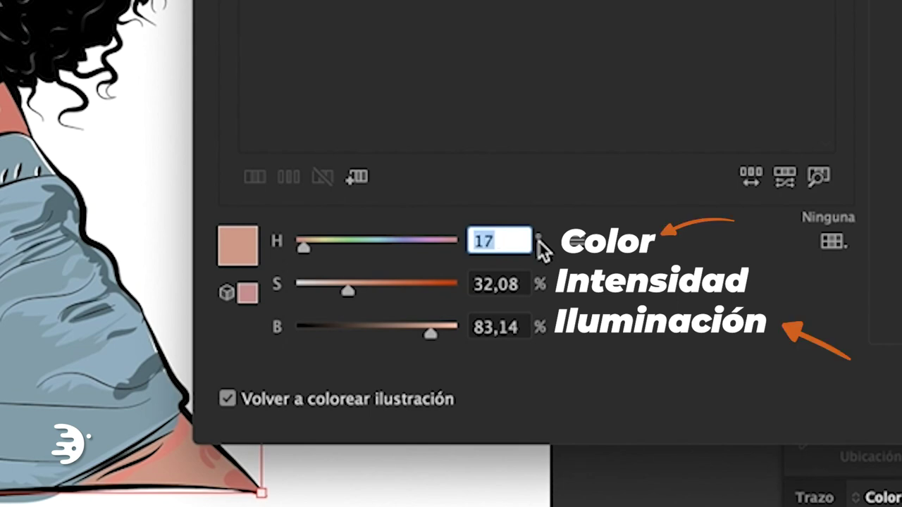
key("Tab")
key("Up")
key("Up")
key("Up")
key("Up")
key("Up")
key("Up")
key("Up")
key("Up")
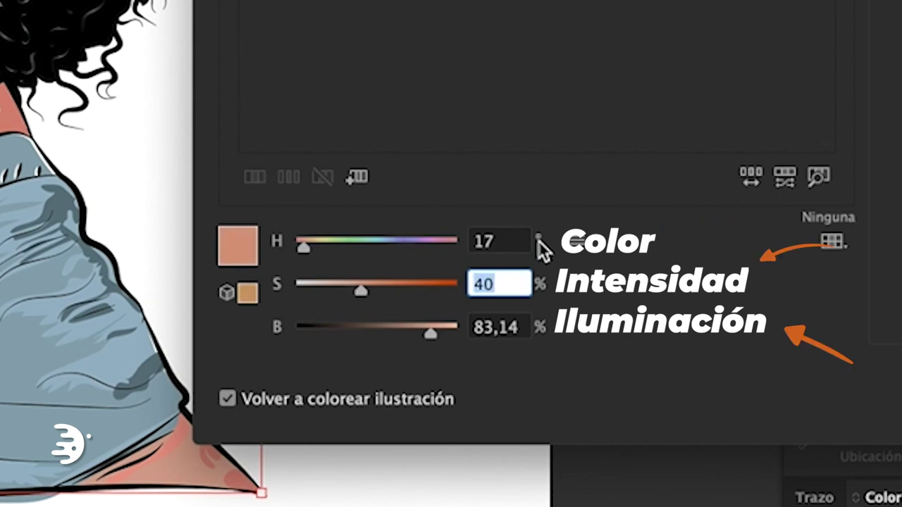
key("Up")
key("Up")
key("Up")
key("Up")
key("Tab")
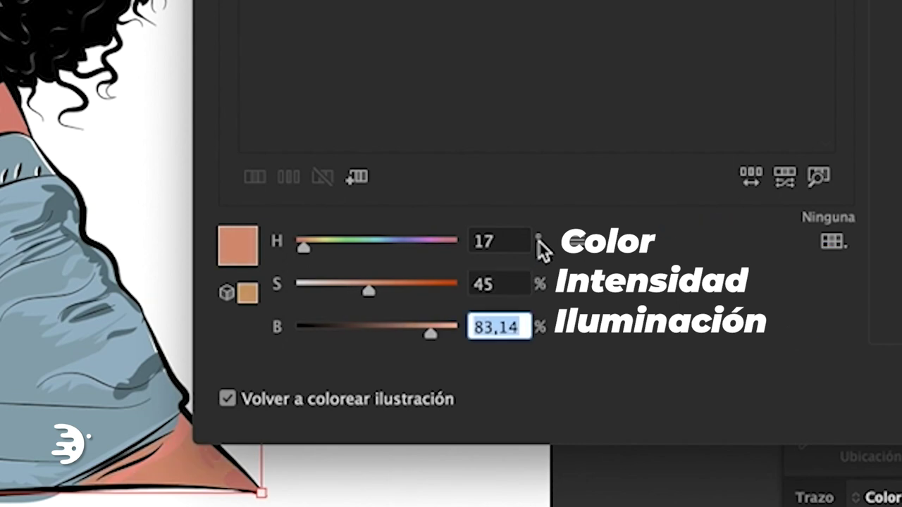
type("82")
key("Return")
Refine the skin colour to hue 16, saturation 49 and brightness 85
left_click(520, 285)
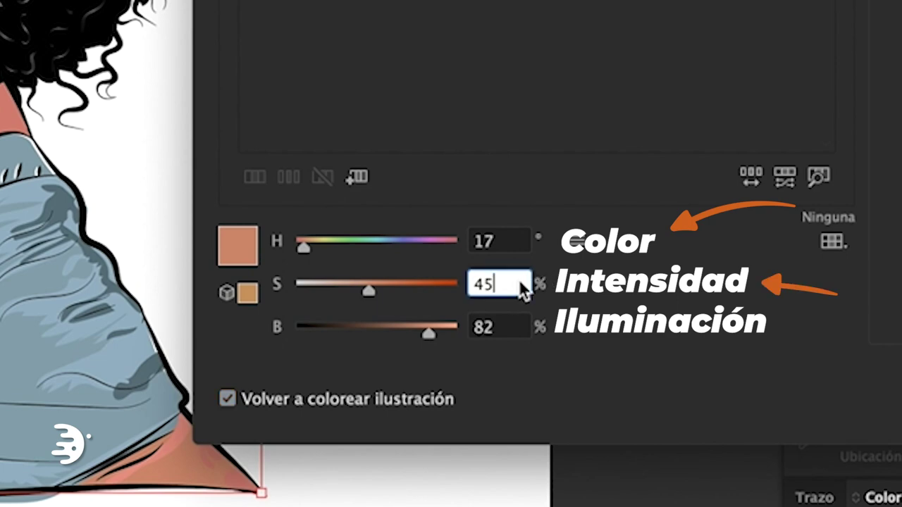
key("Up")
key("Up")
key("Tab")
left_click(501, 239)
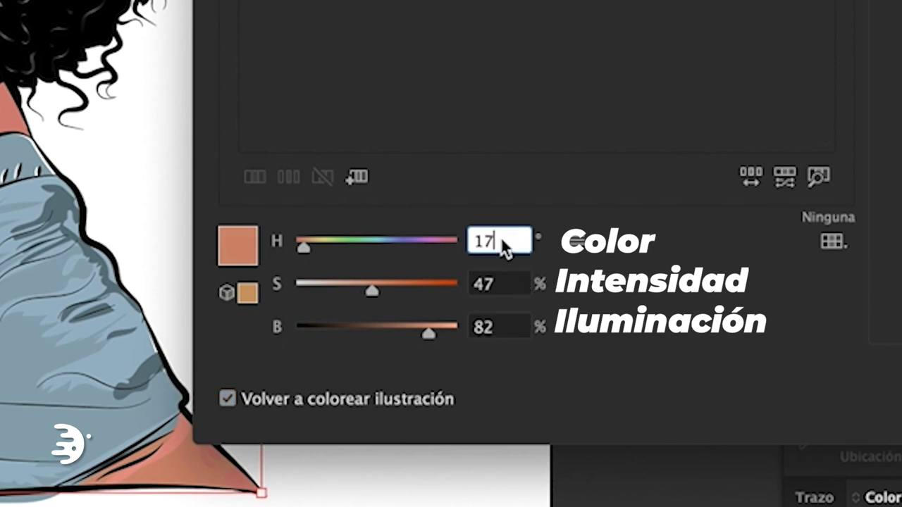
key("Down")
key("Tab")
key("Up")
key("Up")
key("Tab")
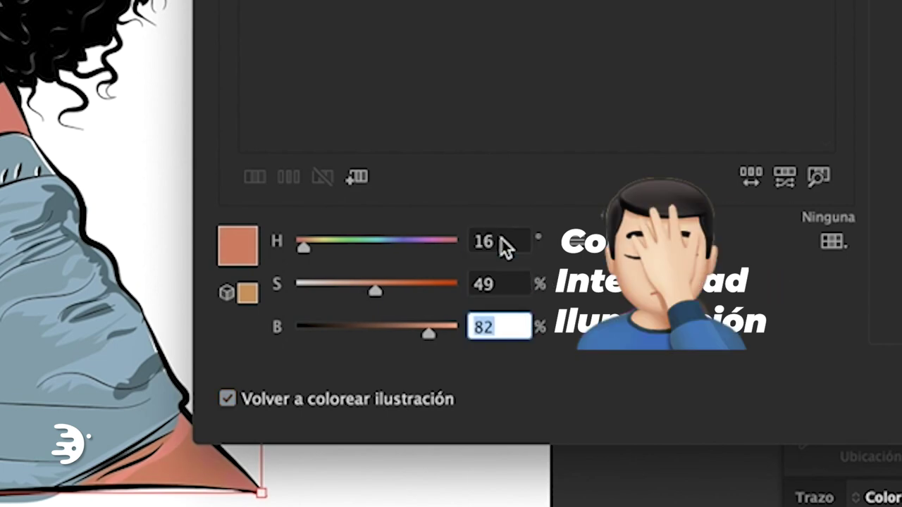
key("Down")
key("Down")
key("Return")
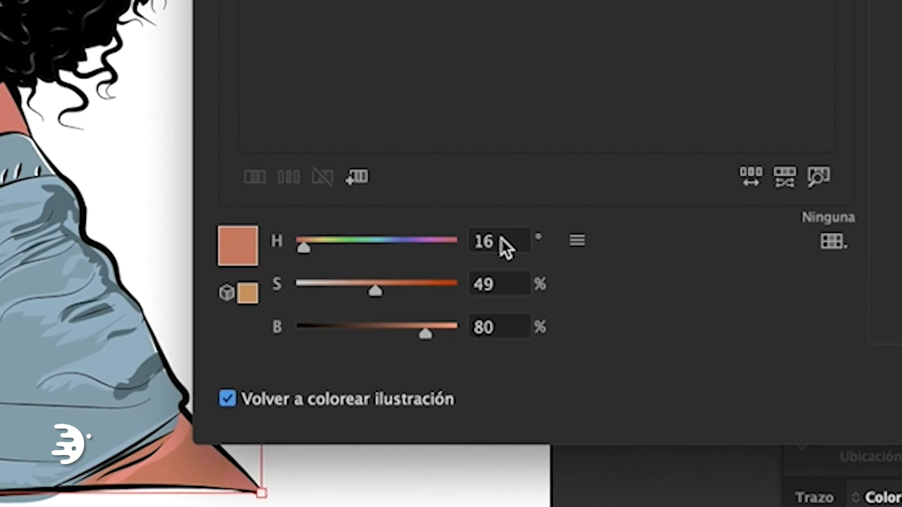
left_click(519, 327)
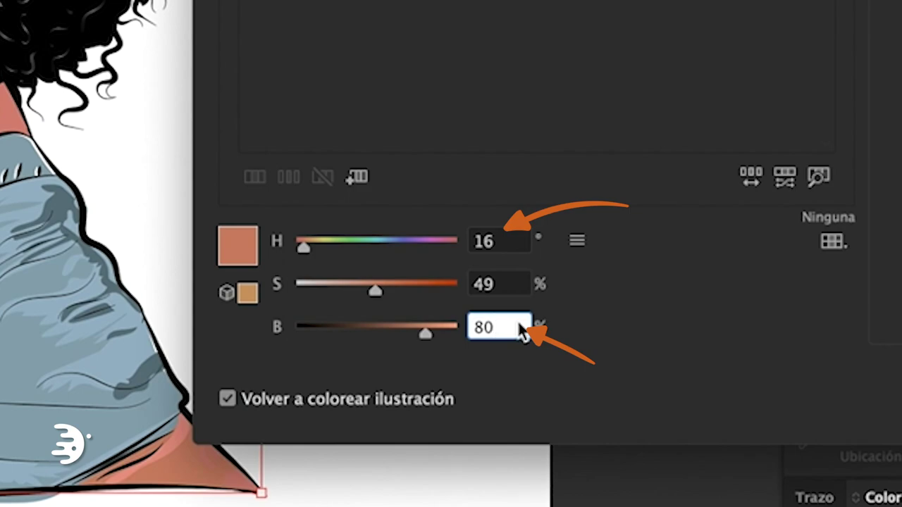
key("Up")
key("Up")
Settle on saturation 50 and brightness 85 and confirm the new skin colour
key("Up")
key("Up")
key("Up")
key("Return")
left_click(519, 324)
key("Down")
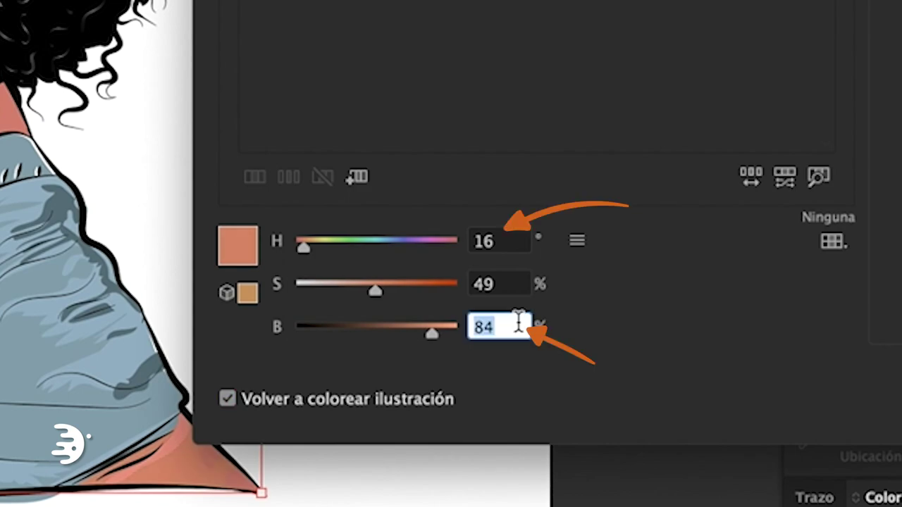
key("Down")
left_click(517, 285)
key("Up")
key("Up")
key("Up")
key("Tab")
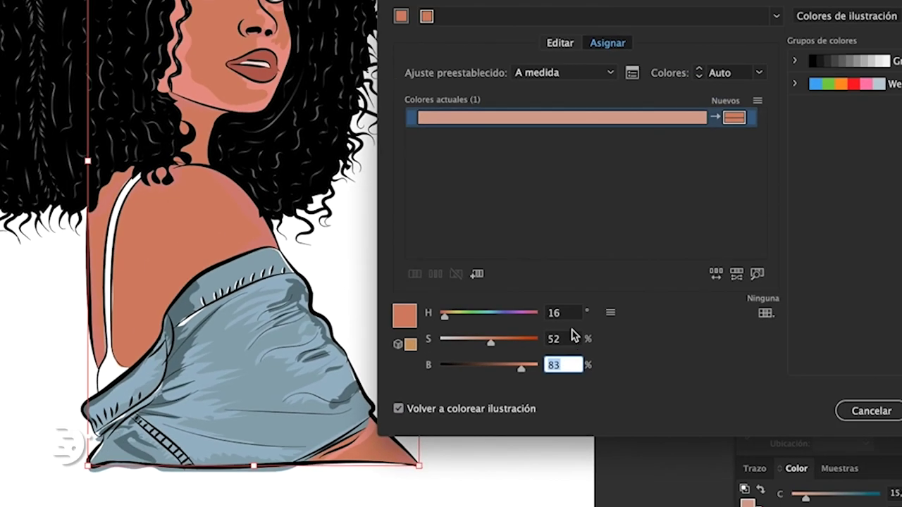
left_click(610, 364)
key("Tab")
left_click(611, 364)
key("Tab")
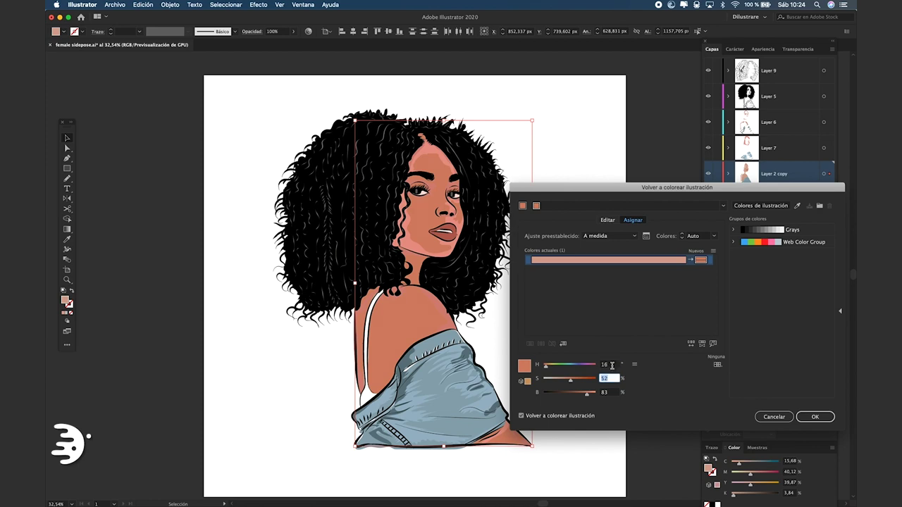
key("Down")
key("Down")
key("Tab")
key("Up")
key("Up")
key("Return")
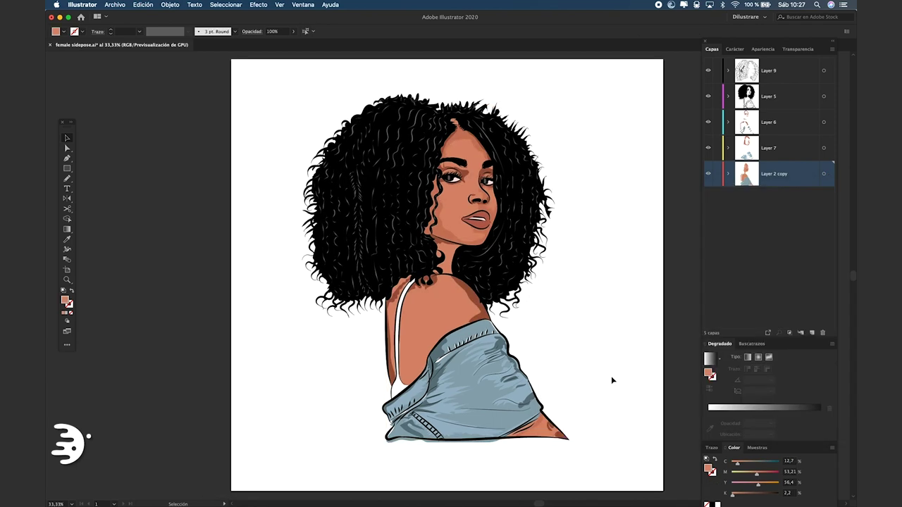
Paint red guide marks on the forehead, cheek and shoulder
left_click_drag(310, 56, 471, 156)
left_click_drag(465, 188, 474, 192)
left_click_drag(463, 222, 472, 229)
left_click_drag(437, 284, 452, 290)
left_click_drag(430, 294, 449, 300)
mouse_move(427, 306)
left_mouse_down()
mouse_move(442, 309)
mouse_move(432, 336)
left_mouse_up()
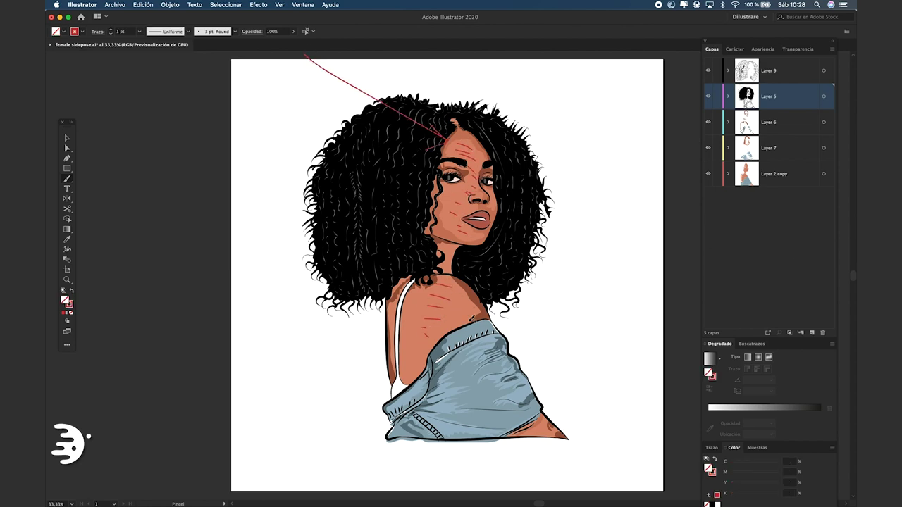
On Layer 6, paint red marks beside the nose bridge and by the right eyebrow
key("v")
scroll(466, 145, "up", 5)
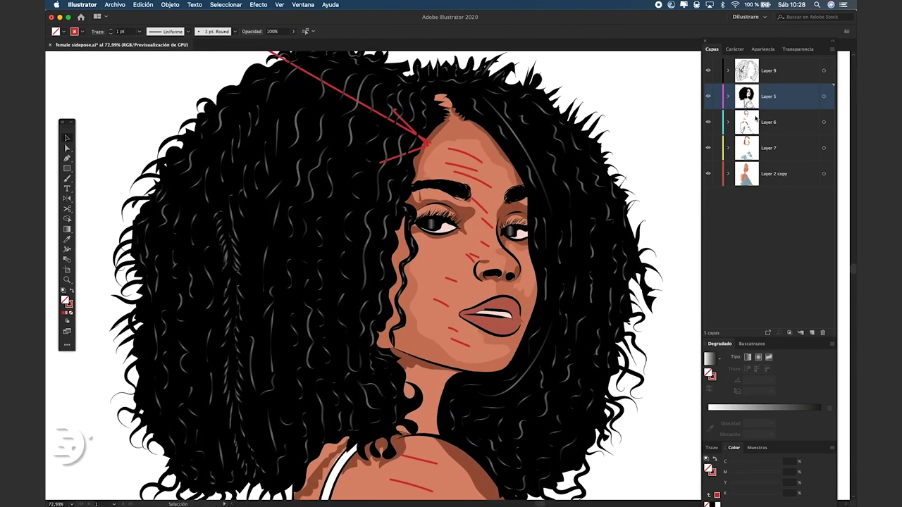
left_click(762, 124)
scroll(486, 204, "up", 2)
scroll(476, 207, "up", 2)
scroll(476, 208, "up", 4)
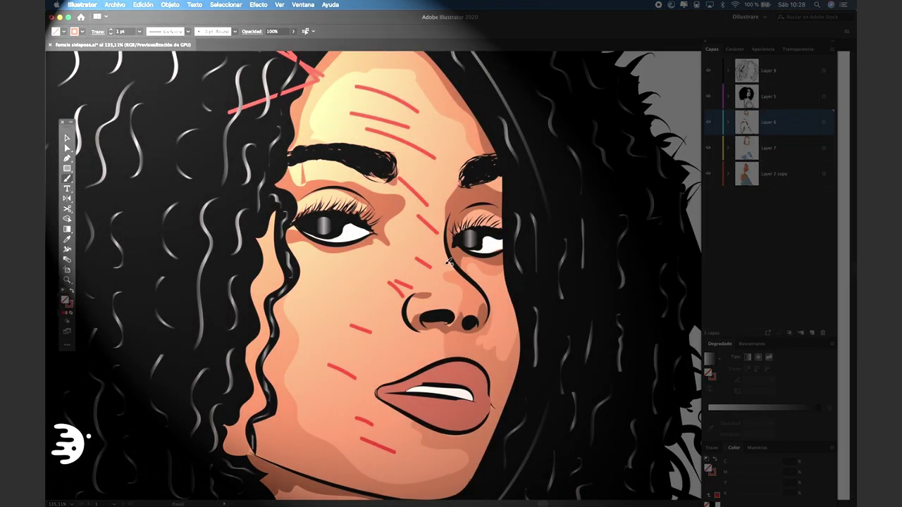
mouse_move(448, 261)
left_mouse_down()
mouse_move(442, 208)
mouse_move(431, 237)
mouse_move(443, 240)
mouse_move(441, 271)
mouse_move(430, 211)
left_mouse_up()
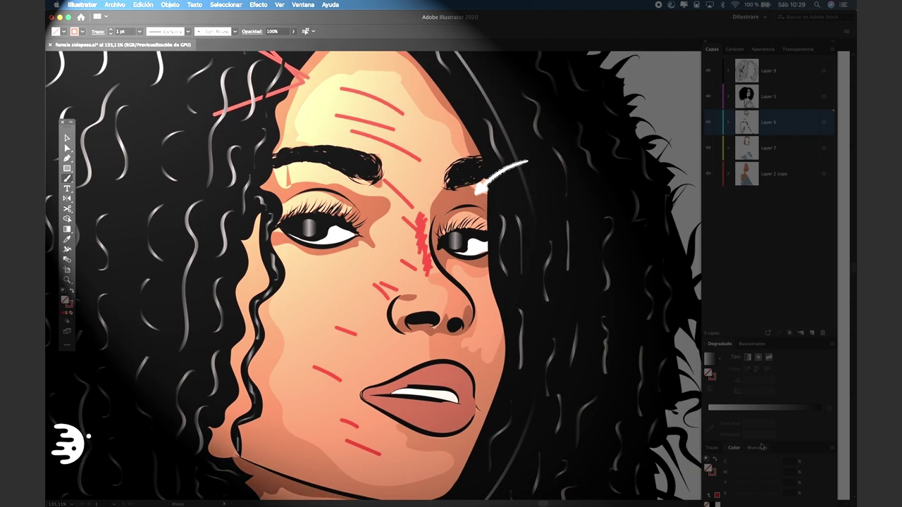
left_click_drag(446, 210, 457, 194)
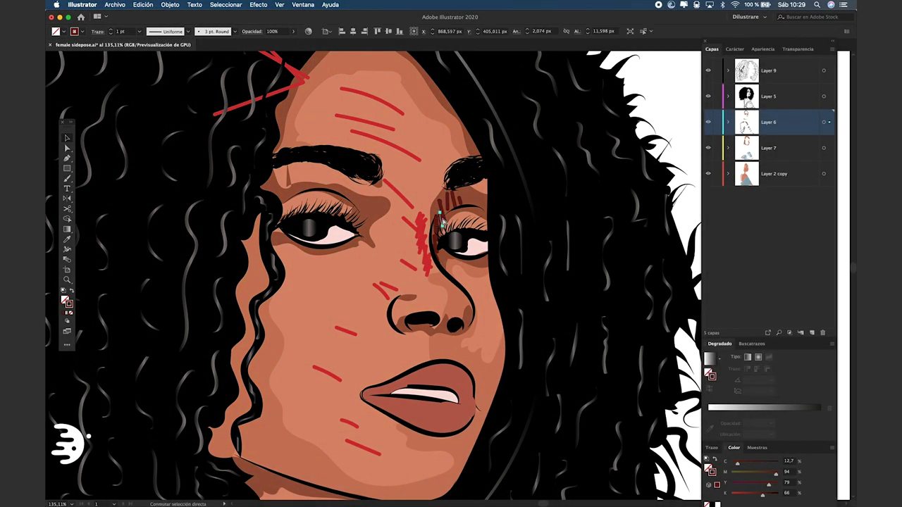
Delete the red marks by the right eye and paint a white stroke up to the eyebrow
left_click(444, 225)
key("Delete")
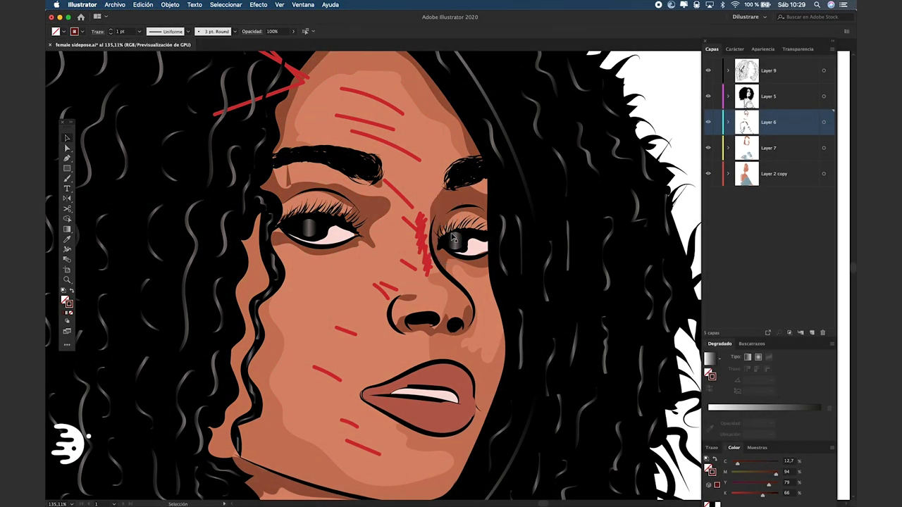
key("i")
key("b")
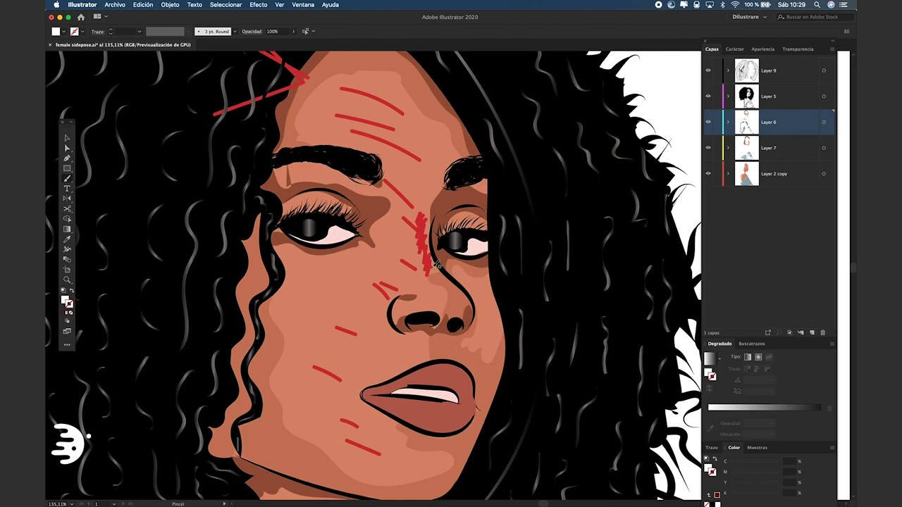
left_click_drag(434, 257, 452, 281)
left_click_drag(437, 255, 458, 177)
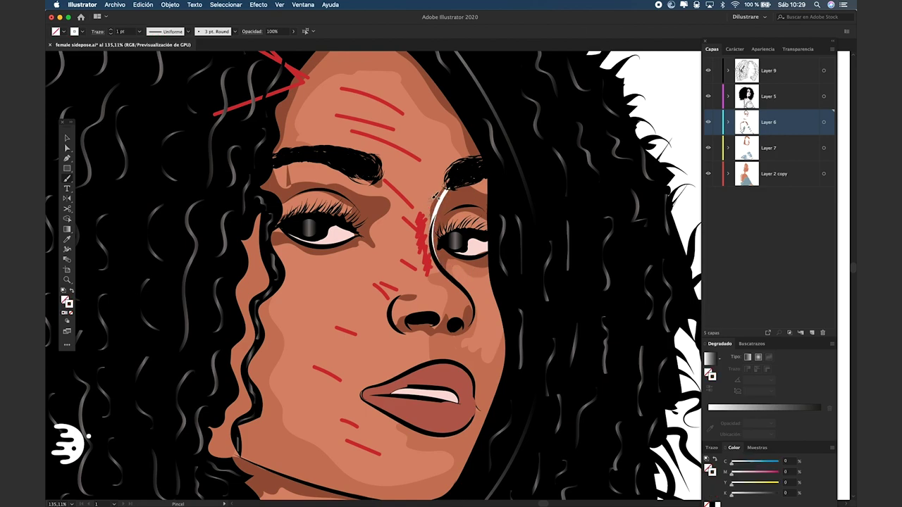
Remove the white stroke and clear the remaining guide paths from the face
key("a")
scroll(437, 204, "up", 3)
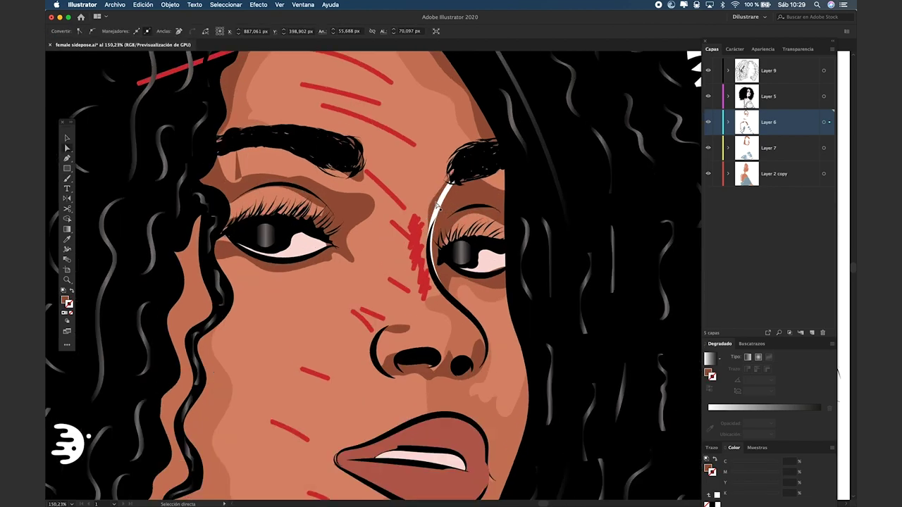
scroll(437, 204, "up", 2)
left_click(434, 201)
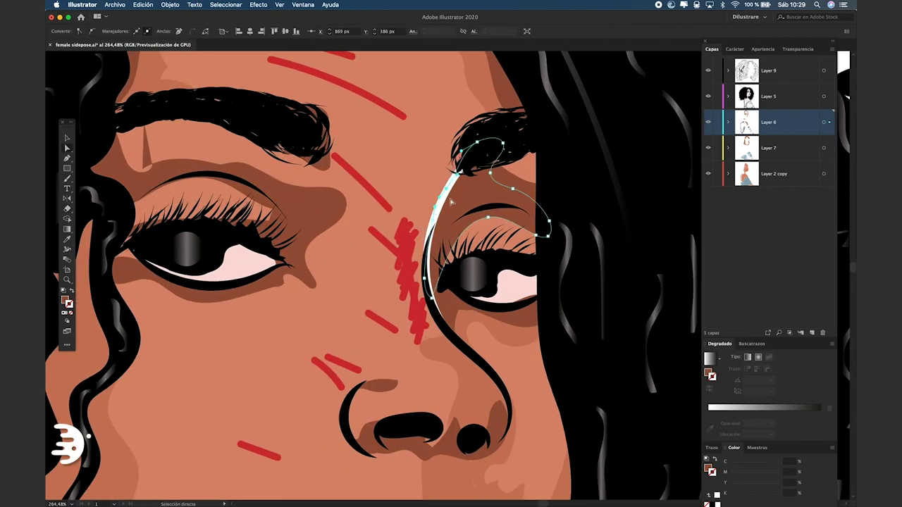
key("Delete")
left_click(432, 223)
key("v")
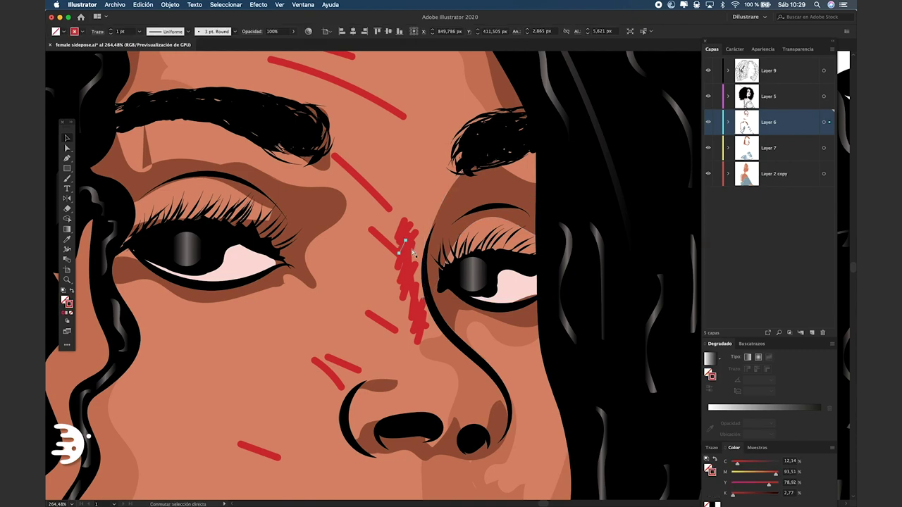
Zoom out, recentre the portrait and add a new layer, Capa 7, for shadows
scroll(497, 267, "down", 3)
scroll(497, 268, "down", 2)
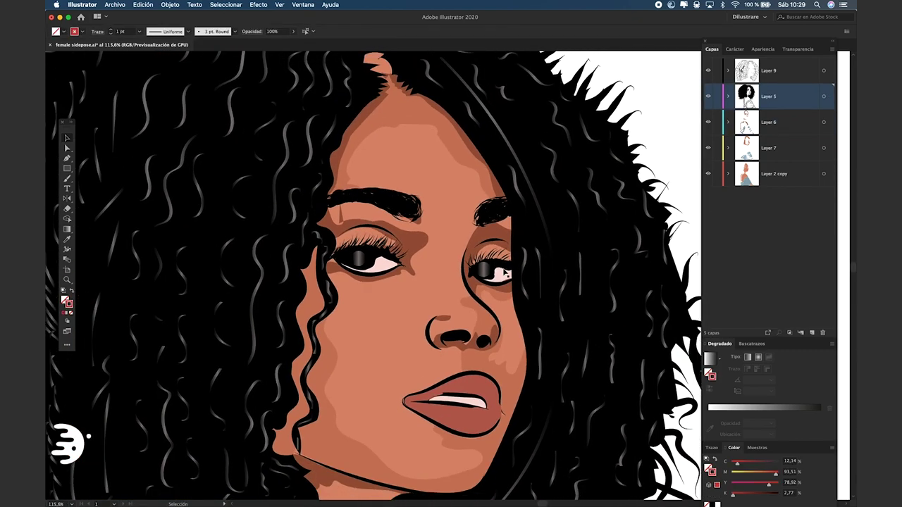
scroll(497, 269, "down", 2)
scroll(497, 269, "down", 2)
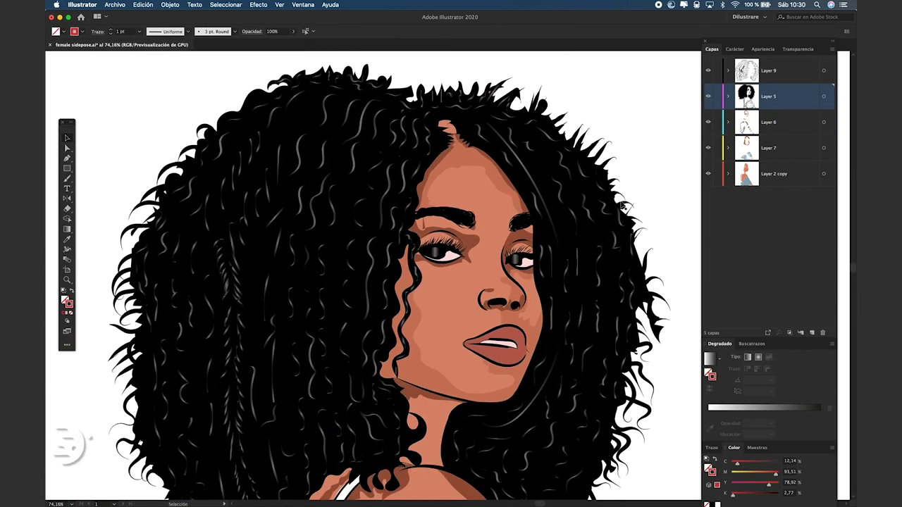
left_click_drag(648, 214, 611, 204)
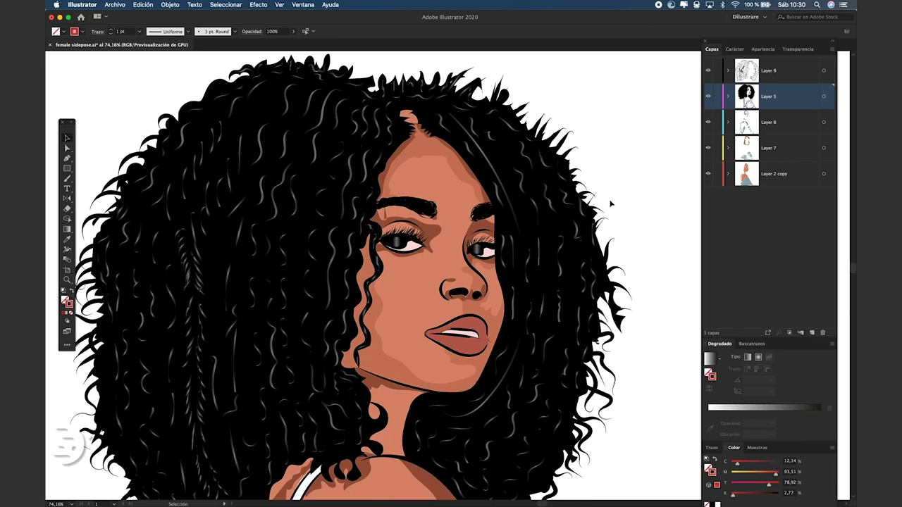
scroll(493, 237, "up", 3)
key("ctrl+l")
Draw a dark brown Pencil shadow along the right eye's inner corner on Capa 7
scroll(493, 237, "up", 3)
key("n")
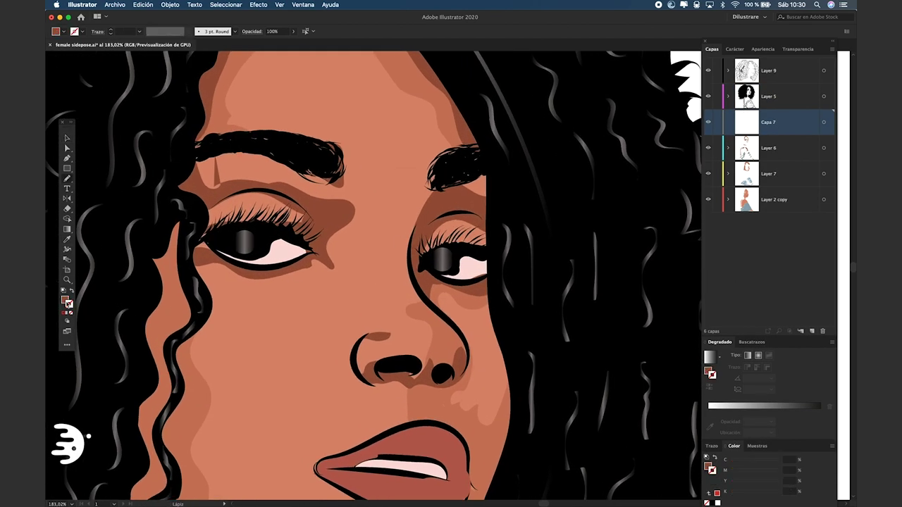
double_click(66, 301)
key("Return")
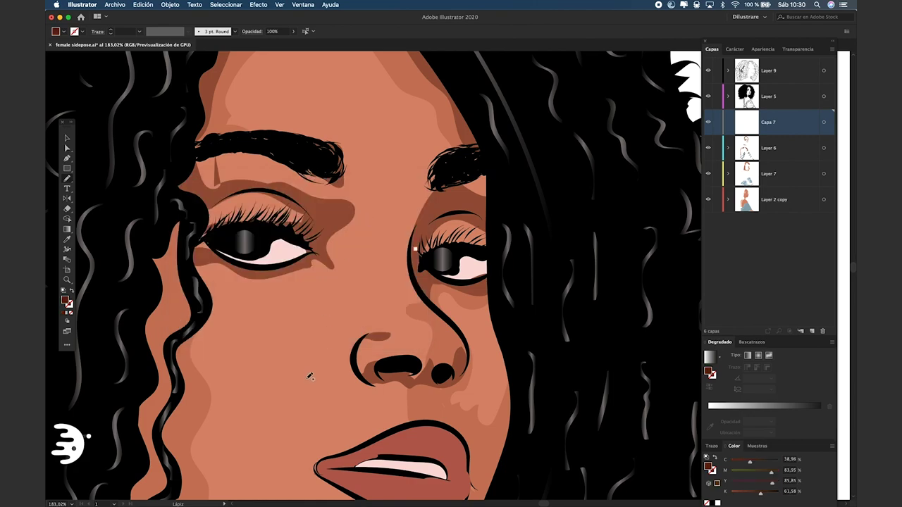
scroll(405, 248, "up", 2)
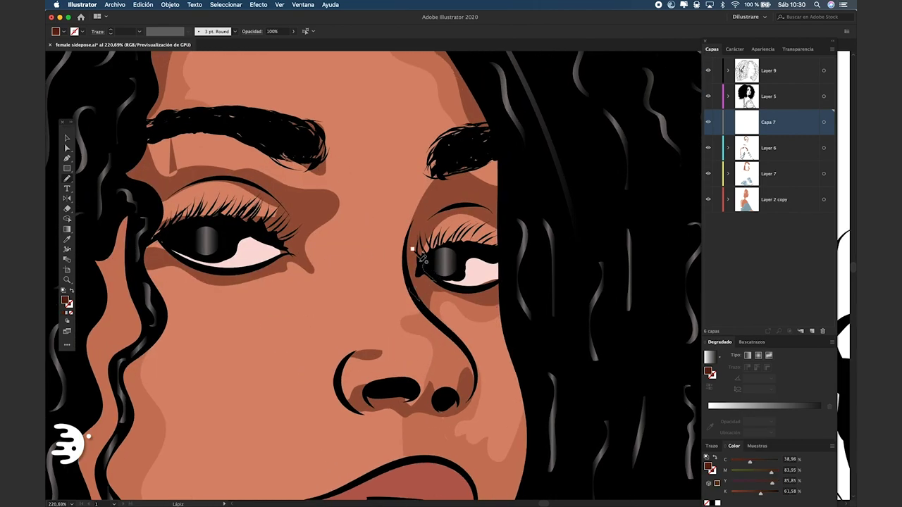
left_click_drag(437, 182, 407, 289)
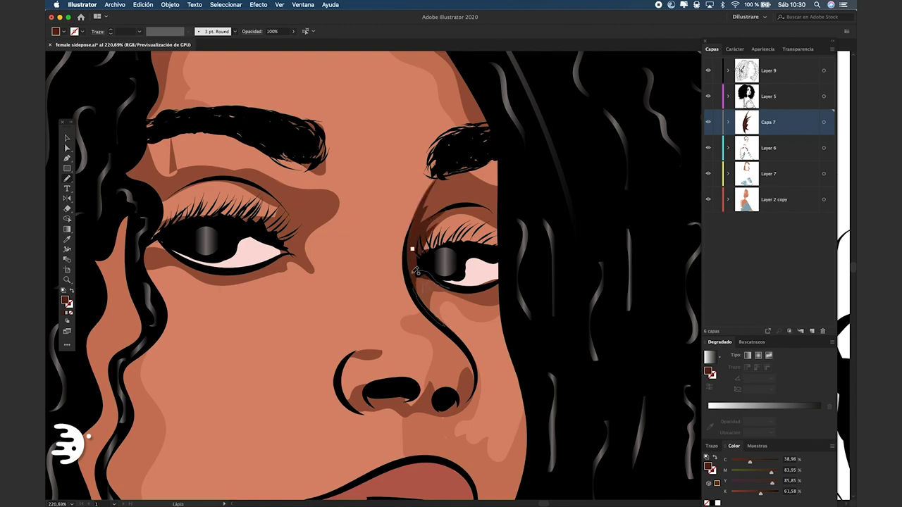
scroll(514, 295, "down", 3)
scroll(514, 295, "down", 3)
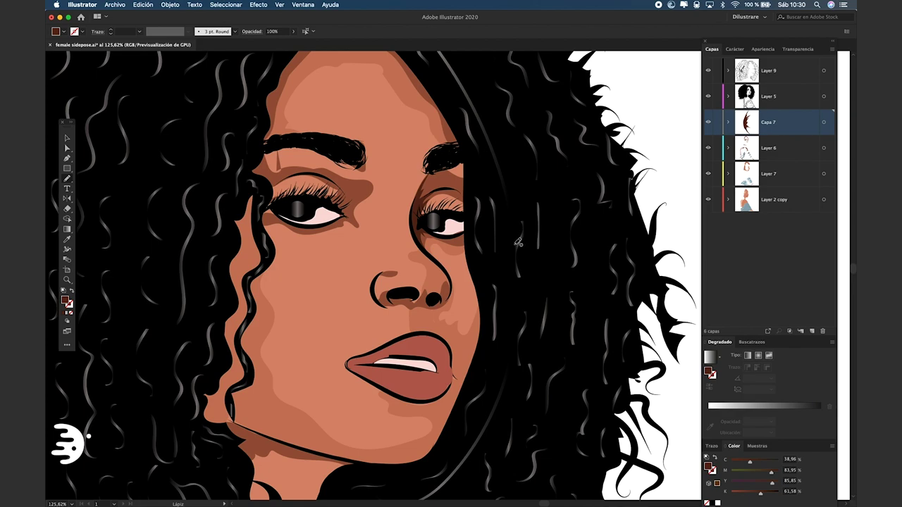
scroll(504, 253, "down", 1, "alt")
scroll(504, 254, "down", 2, "alt")
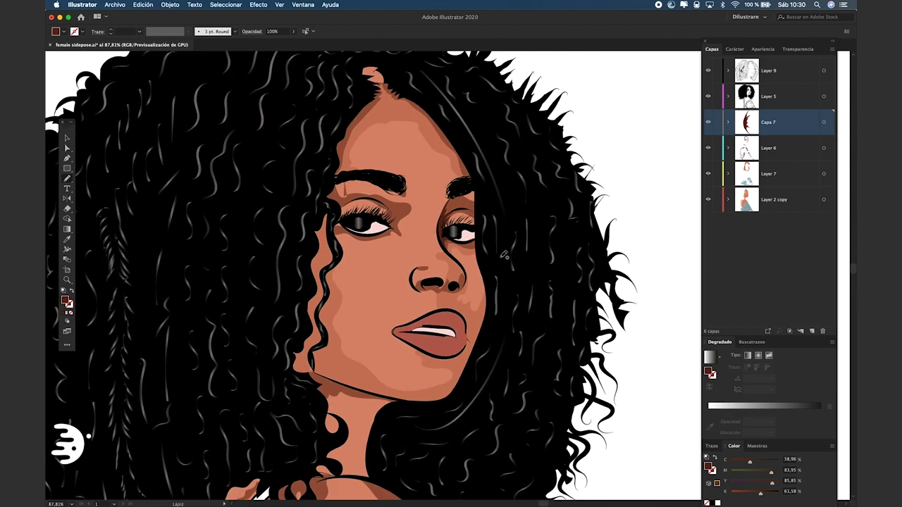
scroll(504, 254, "down", 2, "alt")
scroll(504, 254, "down", 2, "alt")
scroll(504, 254, "down", 3)
scroll(500, 268, "down", 1)
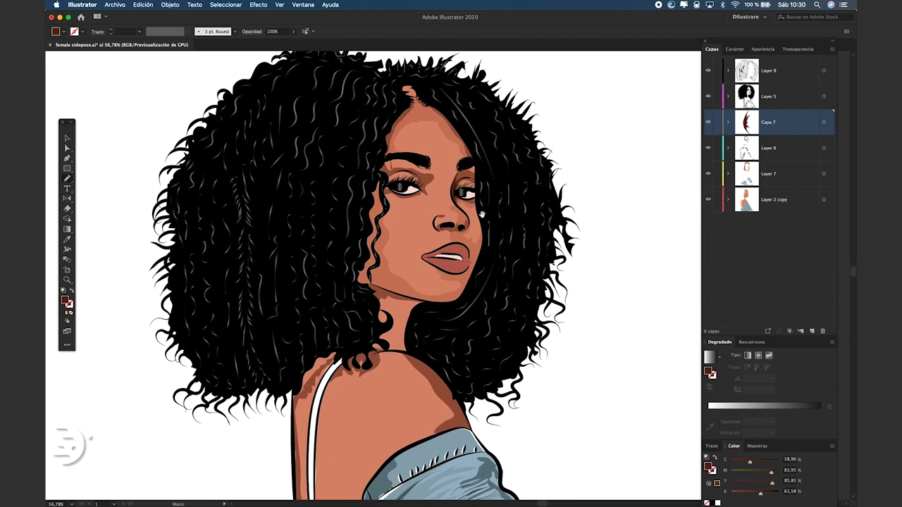
scroll(490, 308, "down", 2)
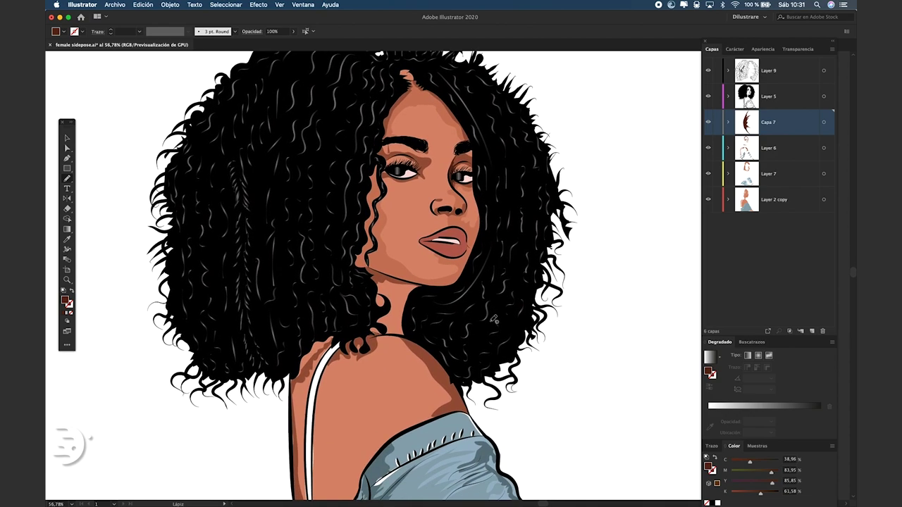
On Layer 6, try a shadow shape along the upper lip, then undo it
left_click(446, 359, "super")
scroll(446, 359, "up", 5, "alt")
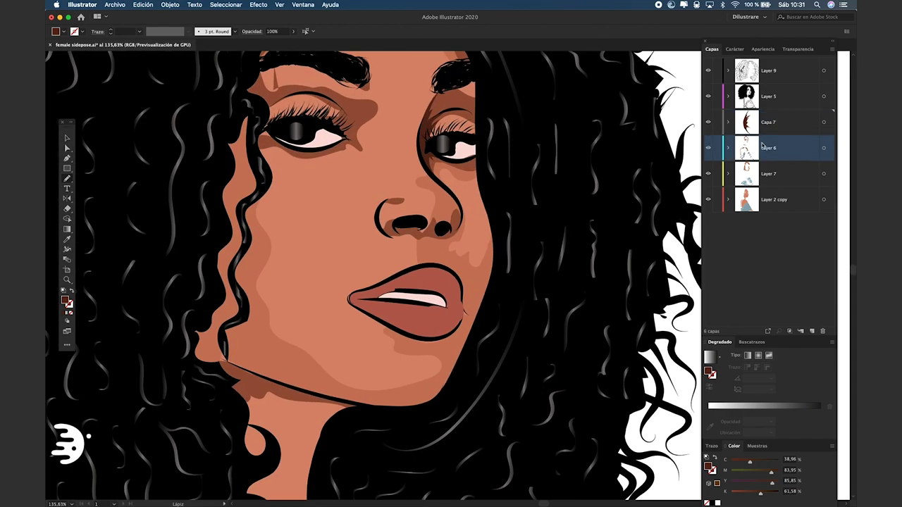
scroll(447, 359, "up", 3, "alt")
double_click(66, 301)
key("Return")
scroll(429, 308, "up", 2, "alt")
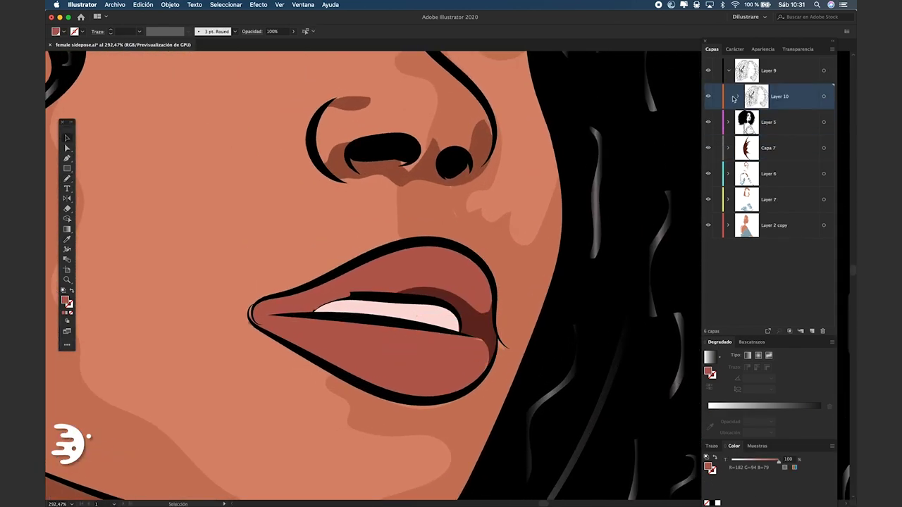
mouse_move(481, 373)
left_mouse_down()
mouse_move(279, 321)
mouse_move(487, 314)
left_mouse_up()
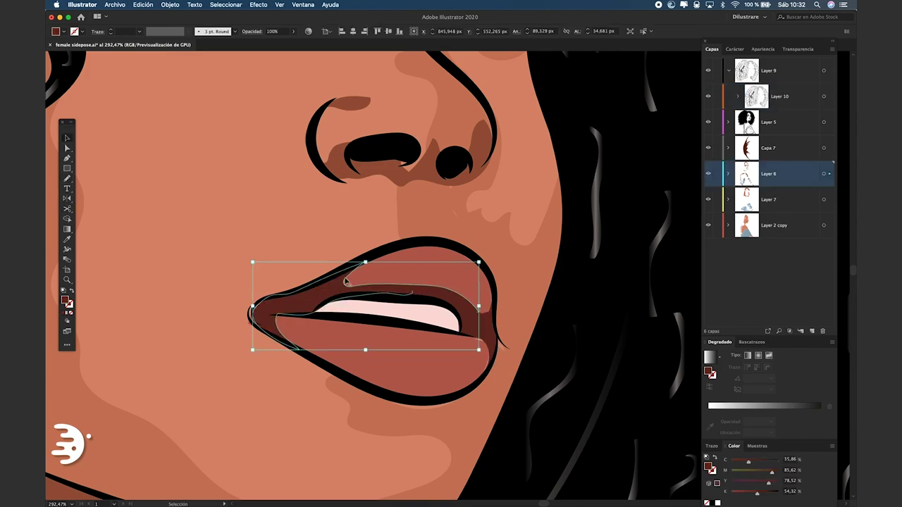
key("ctrl+z")
scroll(369, 312, "down", 2, "alt")
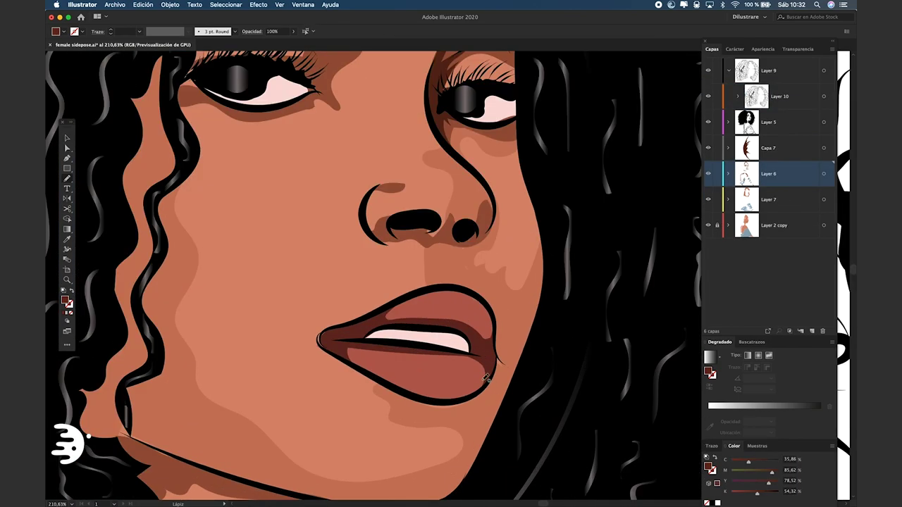
With selection cleared and a grey fill on Layer 6, draw a shadow path along the teeth
key("v")
key("ctrl+shift+a")
left_click(768, 173)
double_click(66, 301)
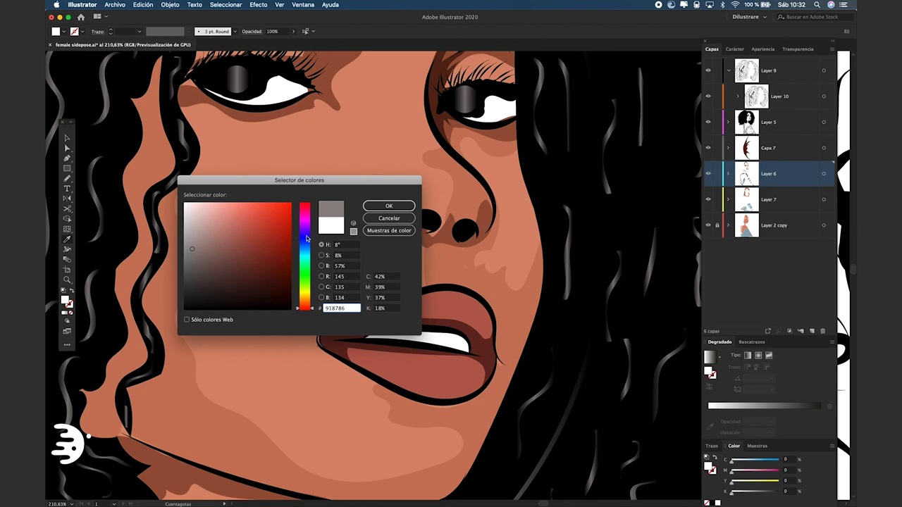
left_click(386, 204)
left_click_drag(355, 337, 451, 327)
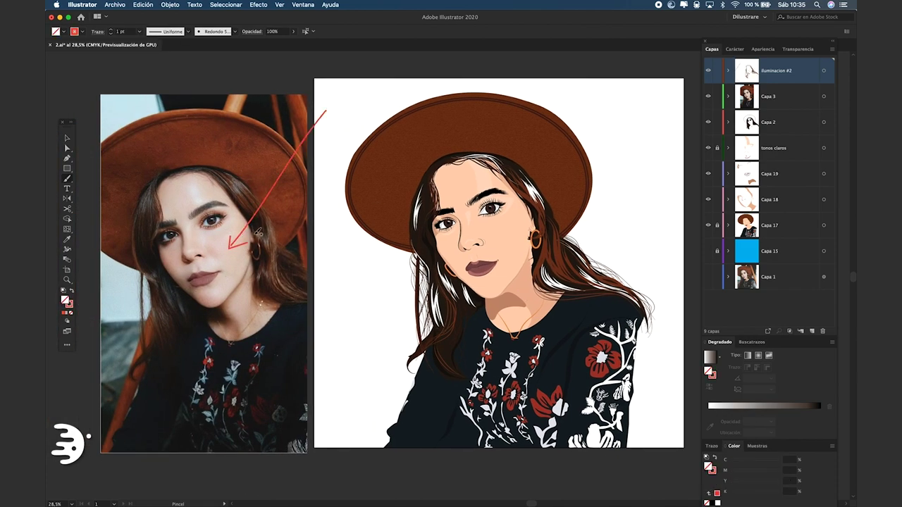
Mark shadow areas on the reference photo's forehead, cheek, chin and neck
left_click_drag(186, 192, 201, 191)
left_click_drag(207, 234, 222, 230)
left_click_drag(209, 262, 218, 258)
mouse_move(217, 299)
left_mouse_down()
mouse_move(232, 279)
mouse_move(245, 283)
left_mouse_up()
mouse_move(229, 319)
left_mouse_down()
mouse_move(247, 296)
mouse_move(248, 309)
left_mouse_up()
Sample white as the brush colour and draw a light mark on the photo's neck
key("i")
left_click(374, 298)
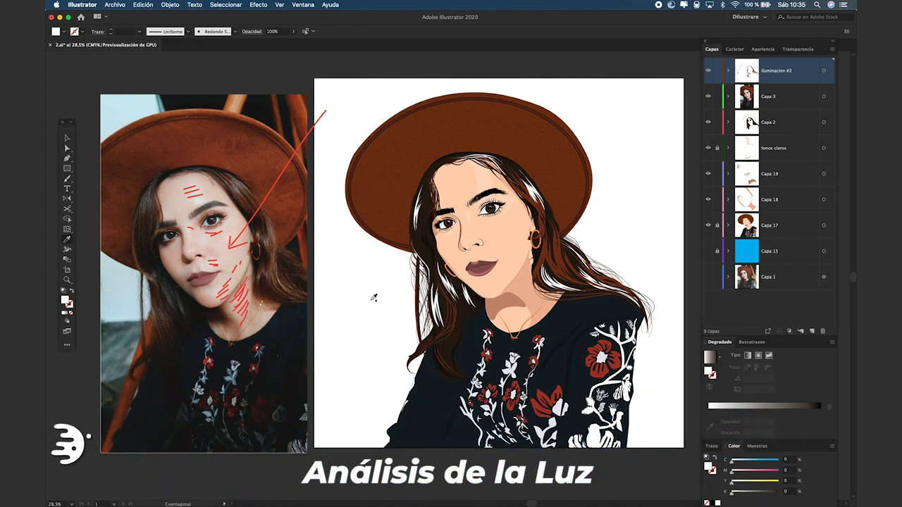
key("shift+x")
key("b")
mouse_move(169, 340)
left_mouse_down()
mouse_move(207, 321)
mouse_move(198, 319)
left_mouse_up()
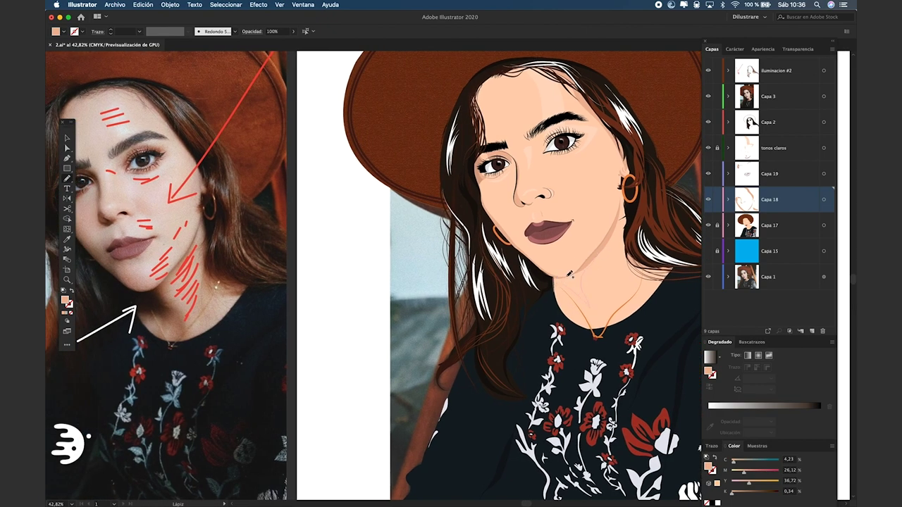
Paint darker skin shadows on the portrait's upper neck and under the chin
left_click_drag(558, 284, 598, 265)
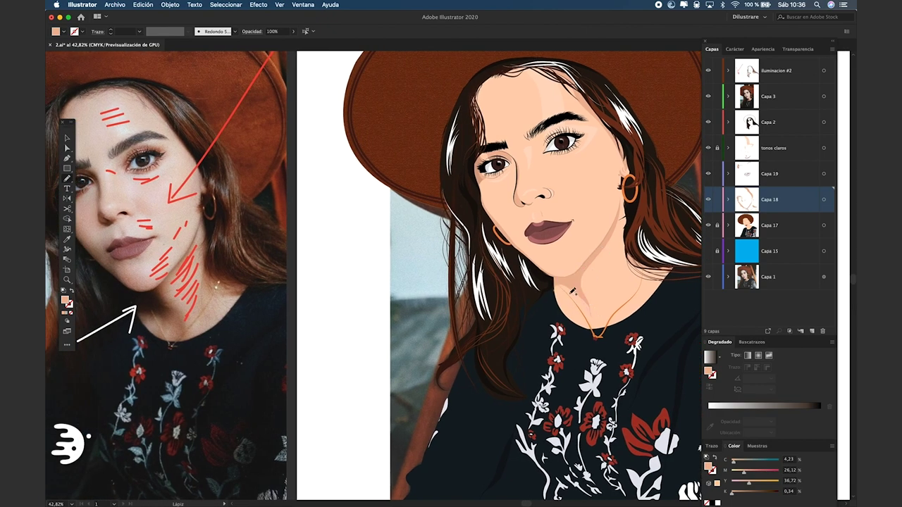
left_click_drag(557, 285, 589, 315)
scroll(568, 340, "down", 5)
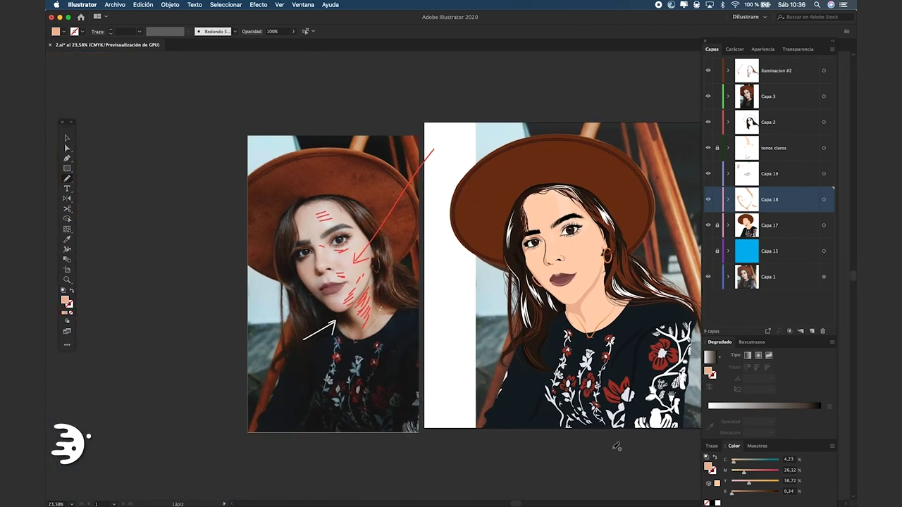
scroll(605, 306, "up", 2)
scroll(605, 306, "up", 2)
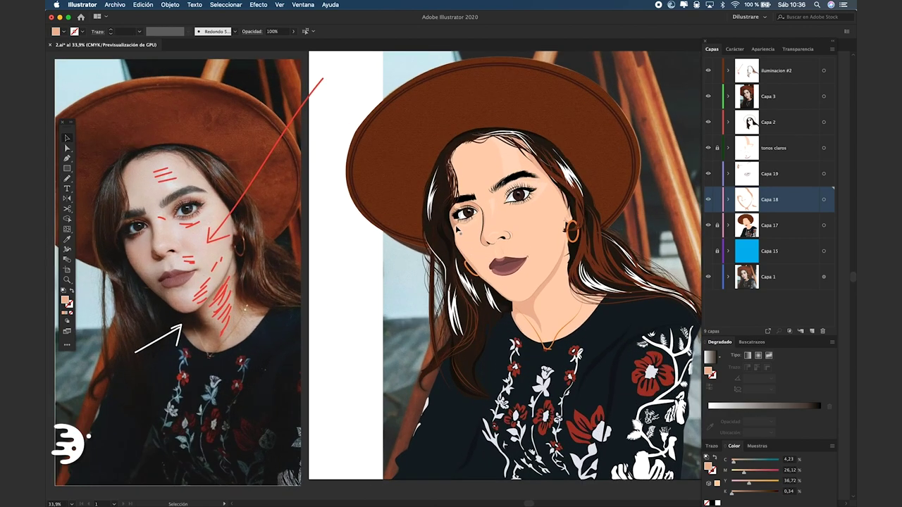
scroll(606, 306, "up", 2)
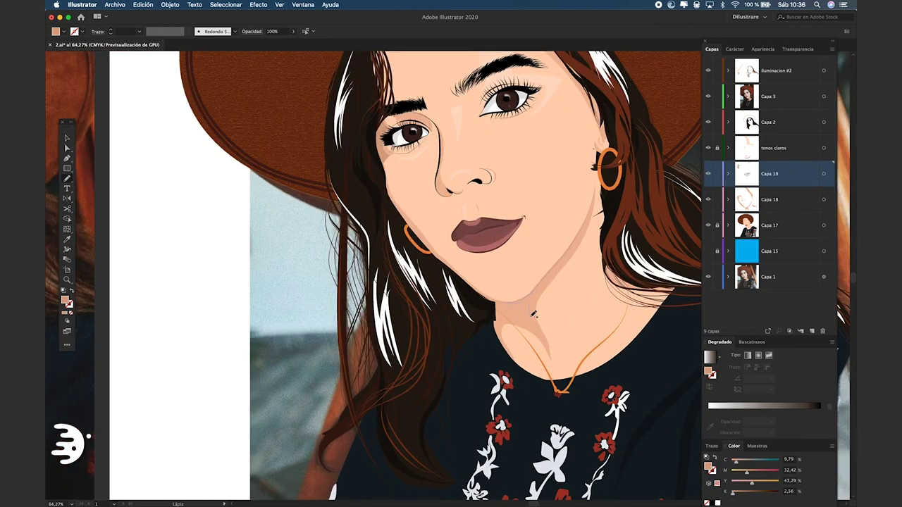
left_click_drag(508, 305, 536, 302)
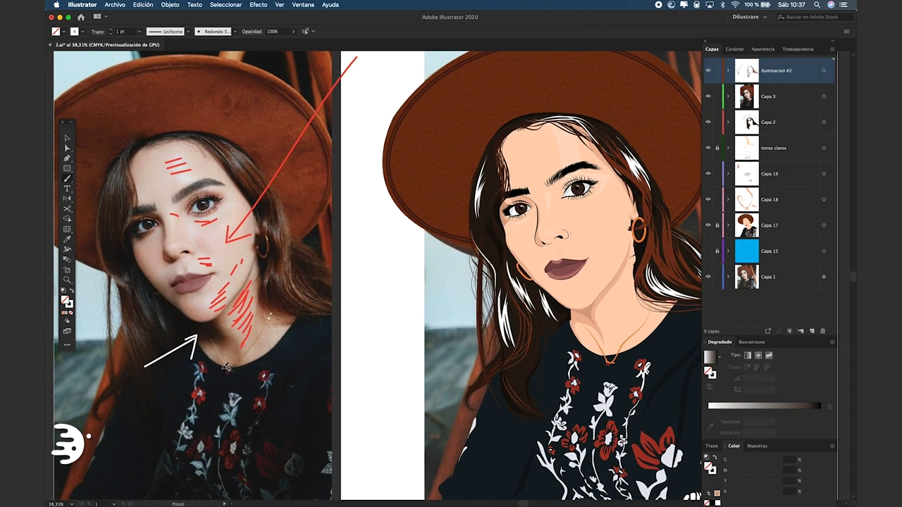
Mark light areas below the photo's chin in white and add a white arrow to the neck
left_click_drag(218, 362, 225, 362)
mouse_move(223, 355)
left_mouse_down()
mouse_move(237, 354)
mouse_move(233, 343)
left_mouse_up()
left_click_drag(281, 423, 253, 374)
left_click_drag(253, 374, 267, 381)
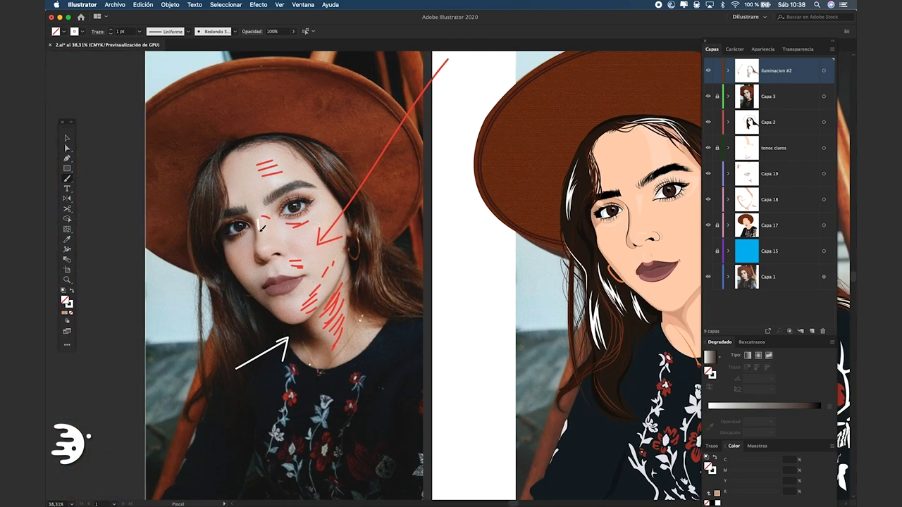
Erase parts of the nose and peach highlight shapes in Capa 18
key("v")
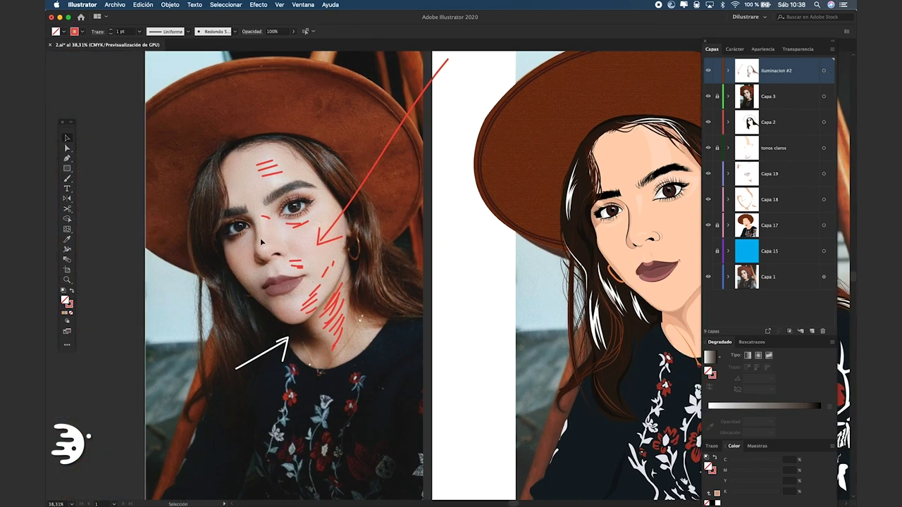
key("b")
scroll(552, 203, "up", 5)
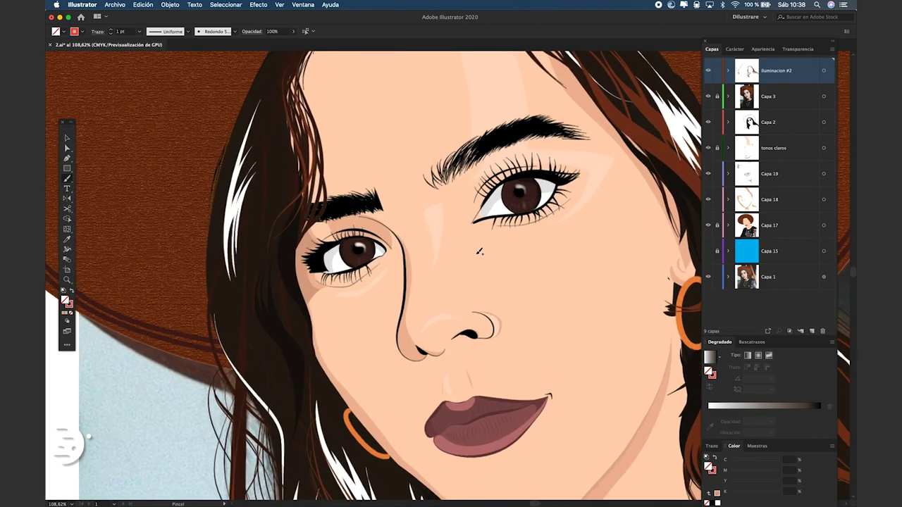
key("v")
left_click(401, 282)
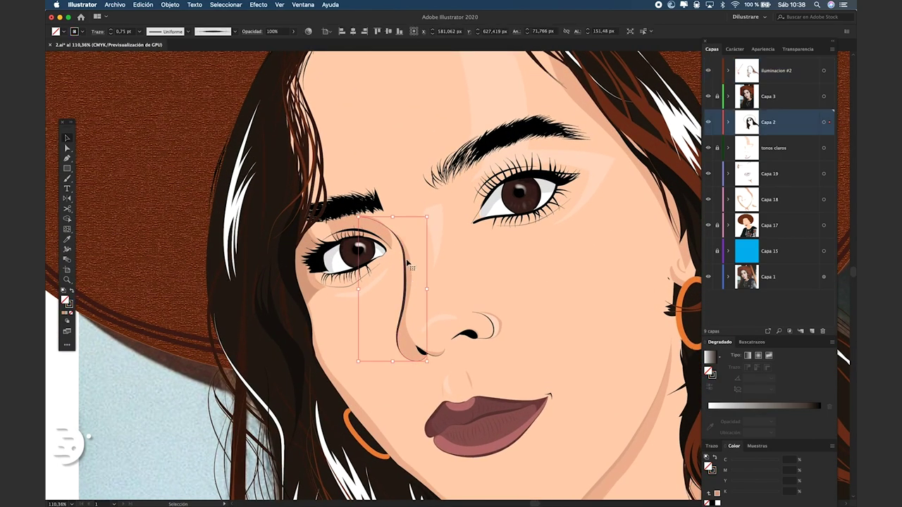
key("shift+e")
left_click(433, 370)
key("v")
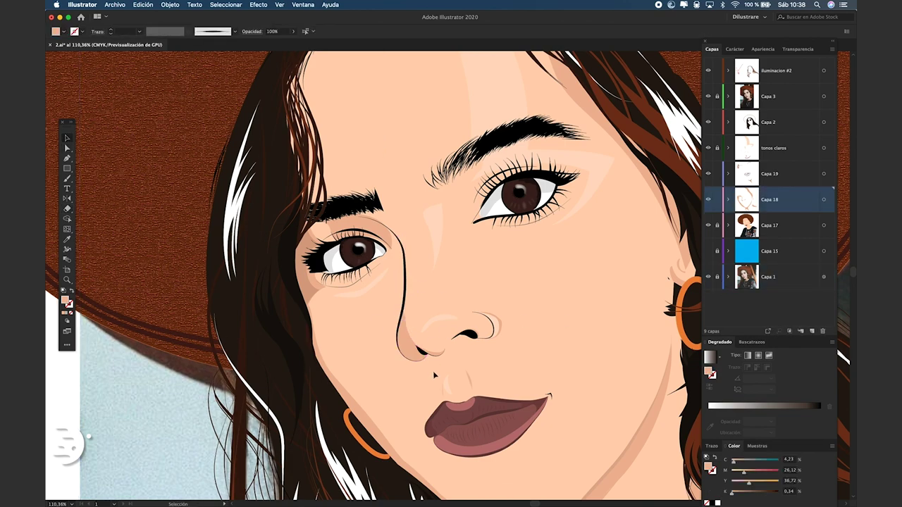
key("n")
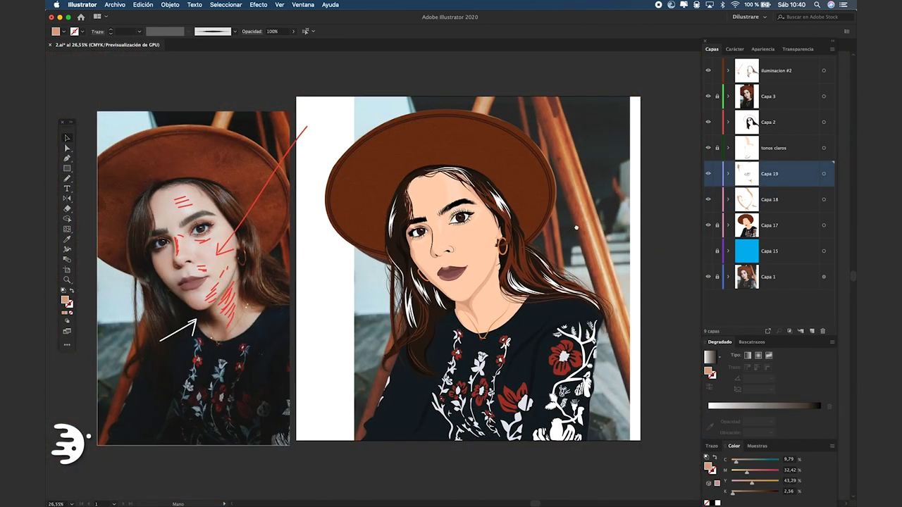
Recolour the woman's face and earring to a warmer peach (H 22, S 40, B 98)
left_click(490, 267)
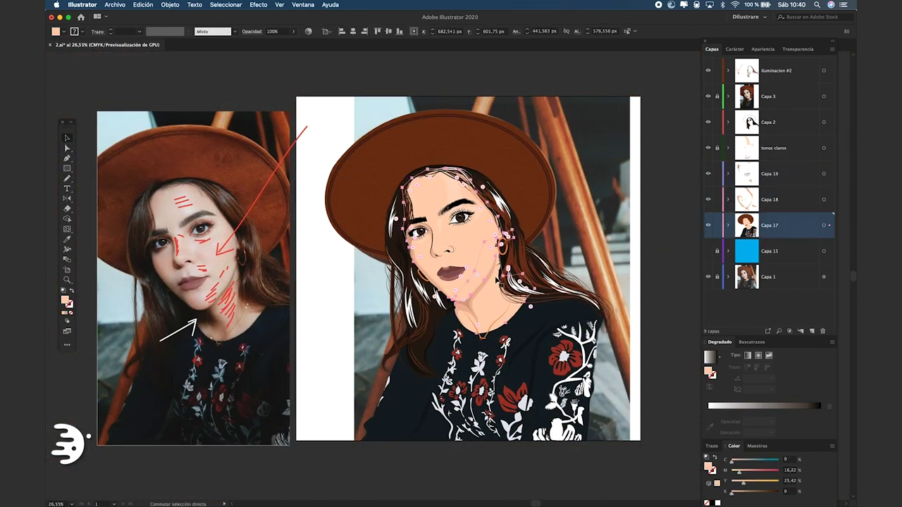
left_click(506, 235, "shift")
left_click(308, 31)
left_click(609, 364)
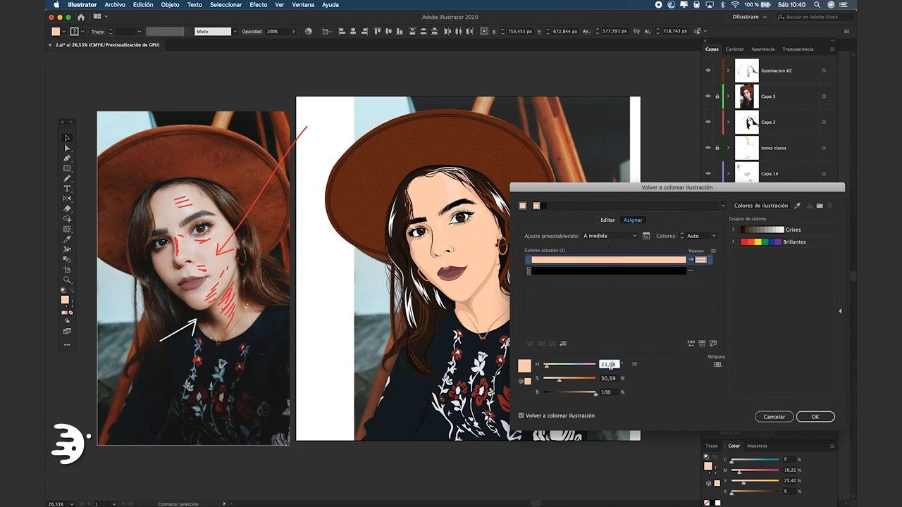
type("21")
key("Tab")
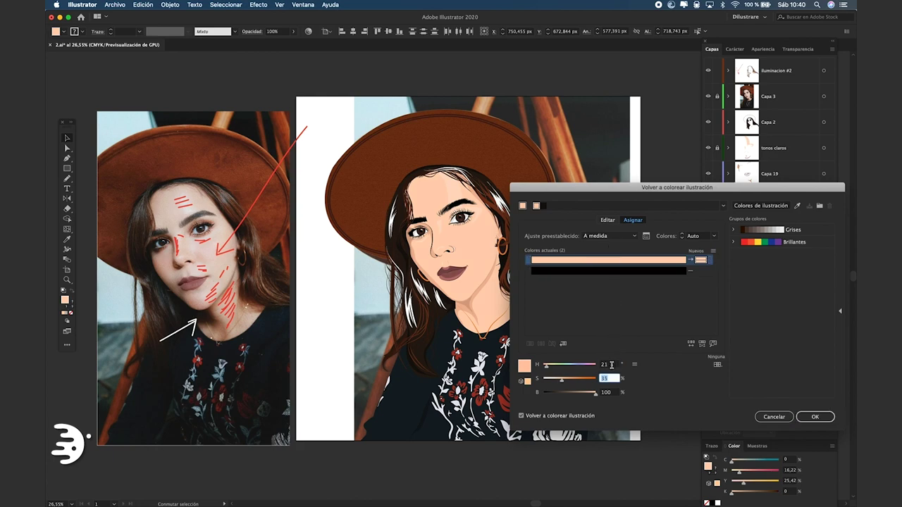
type("37")
key("Tab")
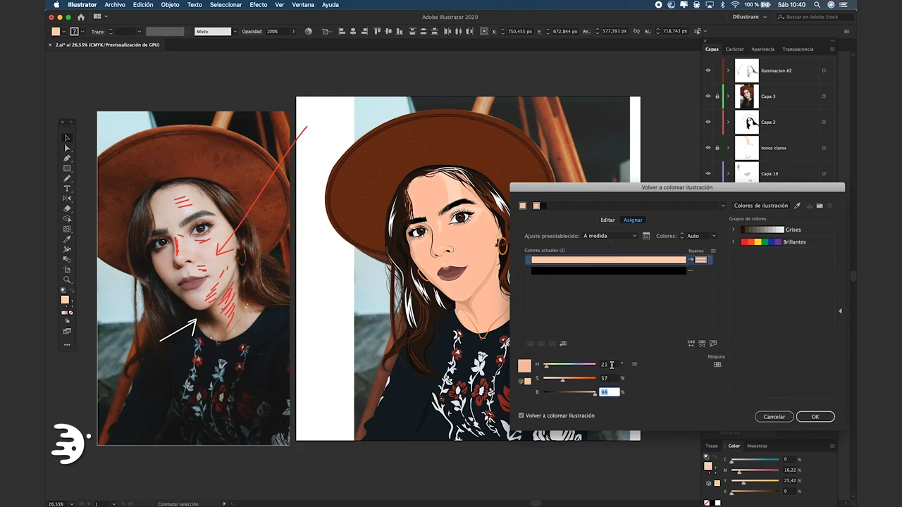
left_click(612, 378)
key("Tab")
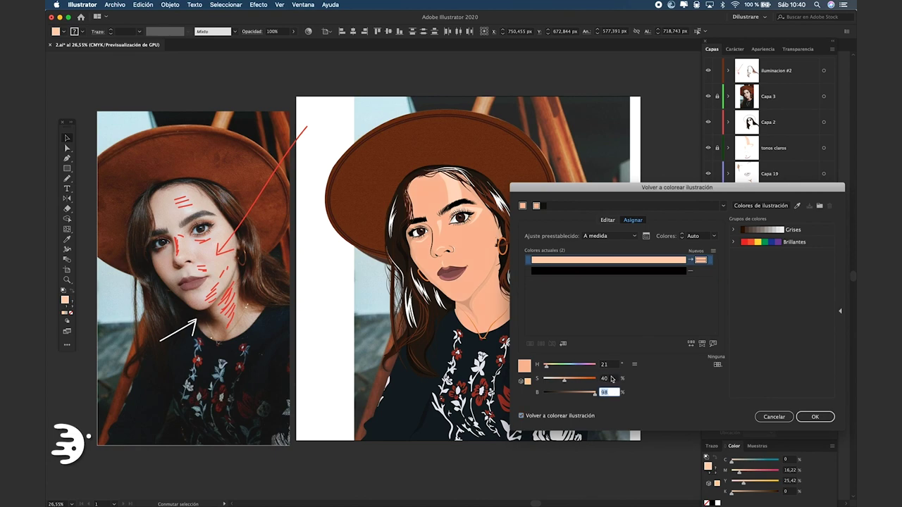
key("Tab")
key("Tab")
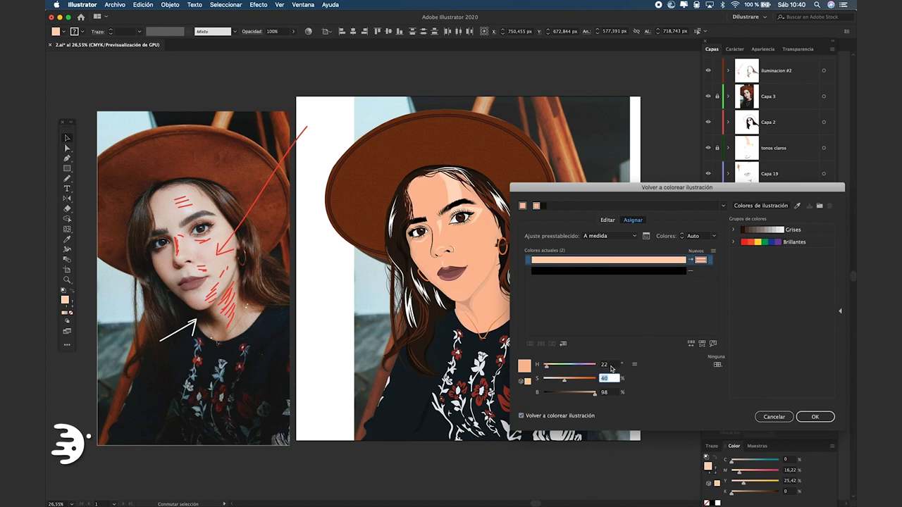
key("Return")
left_click(669, 209)
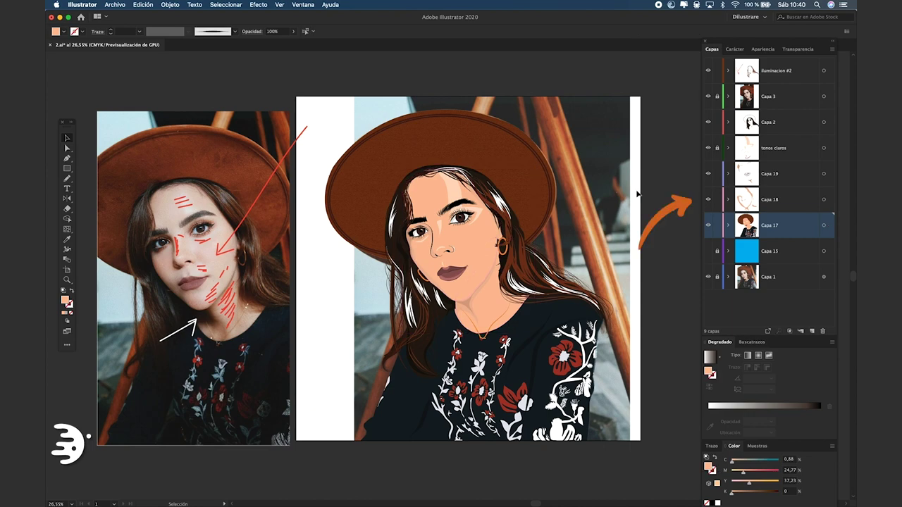
left_click(822, 200)
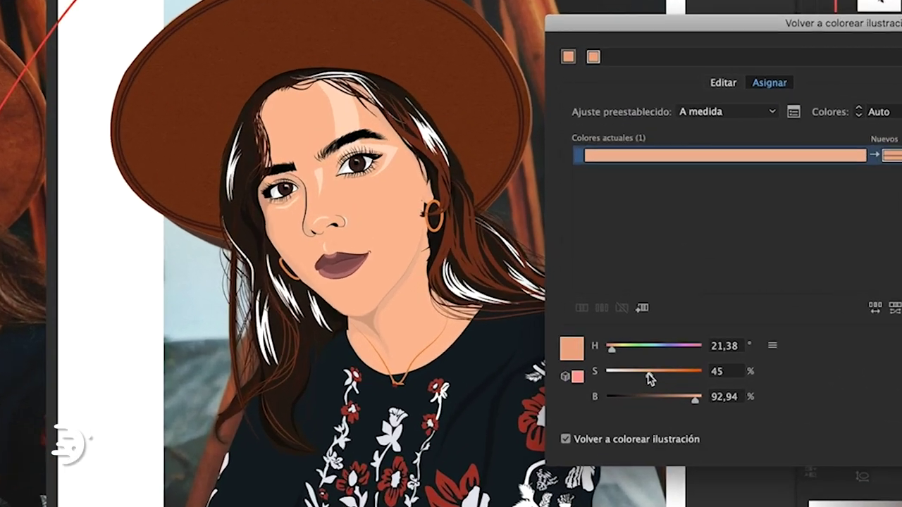
Set the skin shading tone to hue 21 and saturation 44, fine-tuning the values
left_click_drag(699, 403, 698, 414)
left_click(729, 349)
type("21")
key("Tab")
left_click(729, 375)
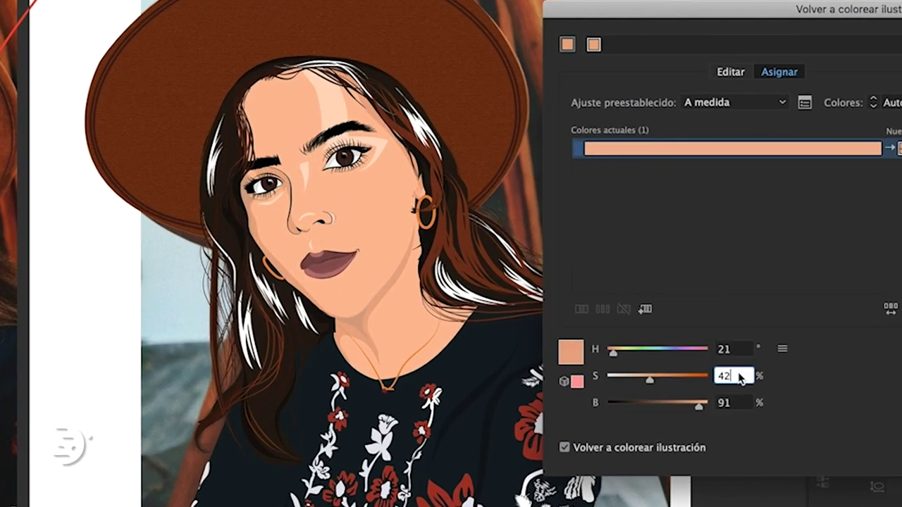
type("44")
key("Tab")
key("Up")
key("Tab")
key("Up")
key("Tab")
key("Up")
key("Tab")
key("Up")
key("Tab")
key("Tab")
key("Up")
key("Tab")
key("Tab")
key("Down")
key("Tab")
key("Down")
key("Down")
key("Tab")
key("Tab")
key("Tab")
key("Down")
key("Down")
key("Up")
key("Tab")
key("Tab")
key("Tab")
key("Down")
key("Tab")
key("Tab")
key("Down")
key("Tab")
key("Down")
key("Tab")
key("Down")
key("Tab")
key("Up")
key("Tab")
key("Up")
key("Up")
key("Tab")
Tune the main skin tone to about H 19, S 46, B 80 and apply it
left_click(577, 169)
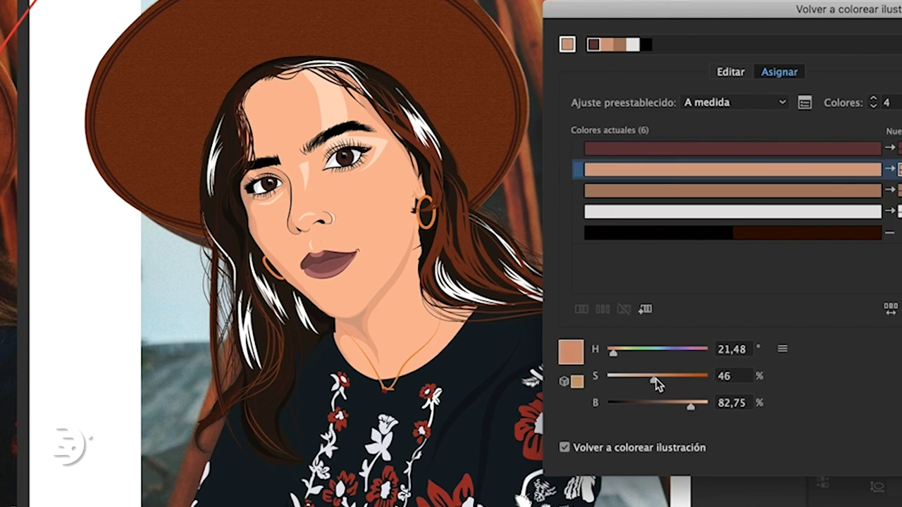
left_click_drag(655, 380, 686, 406)
left_click(732, 376)
key("Down")
key("Down")
key("Down")
key("Tab")
left_click(732, 349)
key("Down")
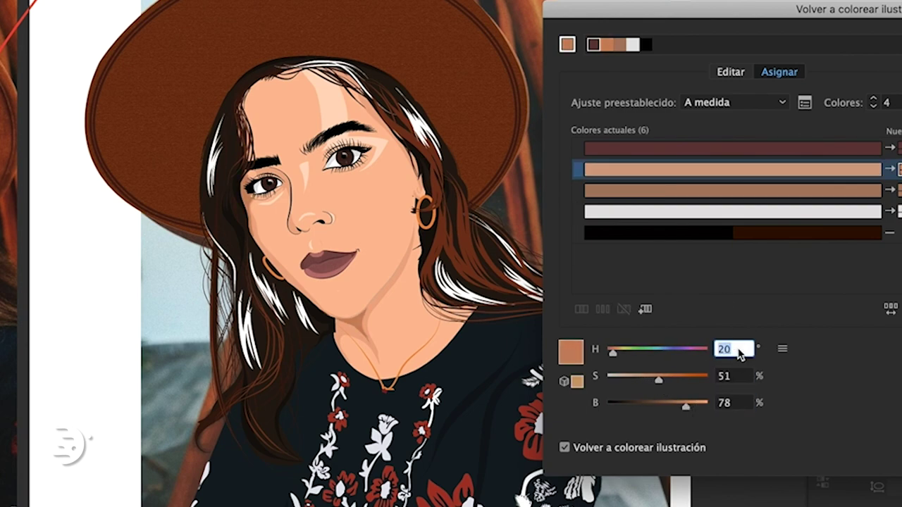
key("Tab")
key("Up")
key("Up")
key("Tab")
key("Up")
key("Up")
key("Down")
key("Down")
key("Tab")
key("Down")
key("Tab")
key("Down")
key("Tab")
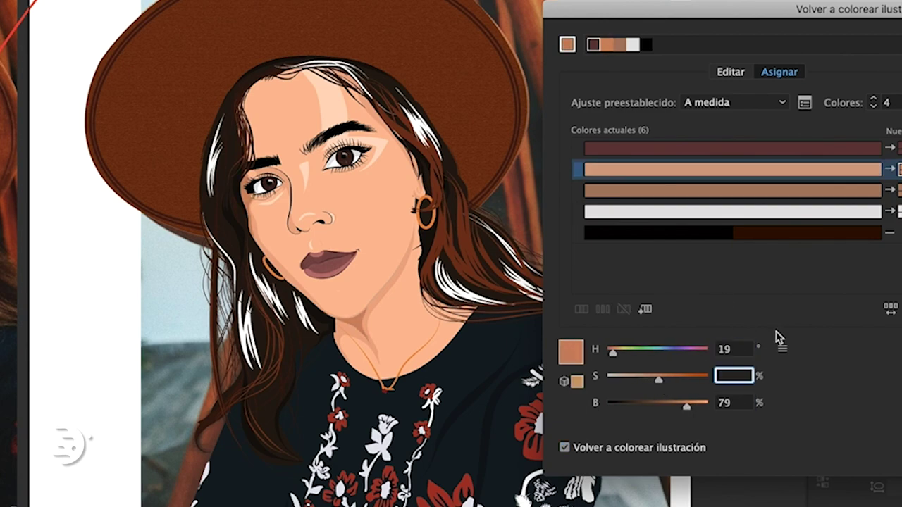
key("Down")
key("Tab")
key("Down")
key("Down")
key("shift+Tab")
key("Up")
key("Up")
key("Tab")
key("Tab")
key("Down")
key("Tab")
key("Up")
key("Up")
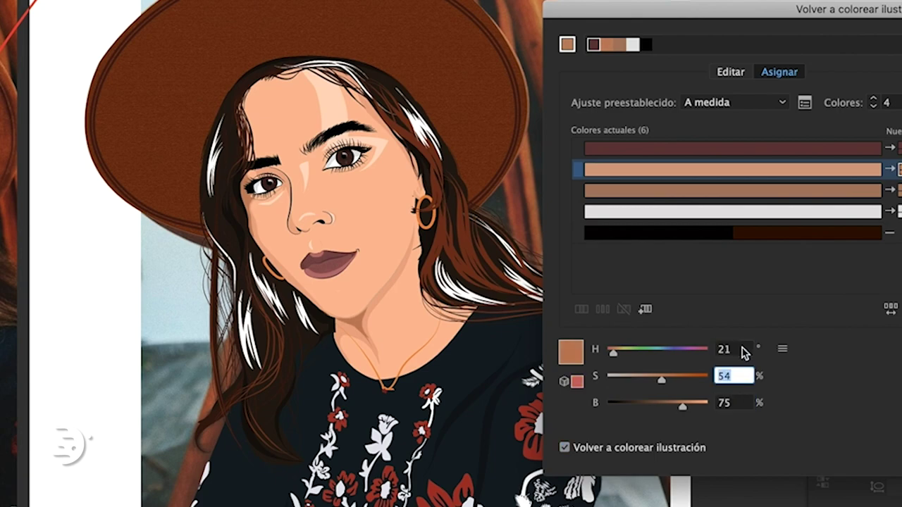
key("Up")
key("Tab")
type("80")
key("Tab")
key("Tab")
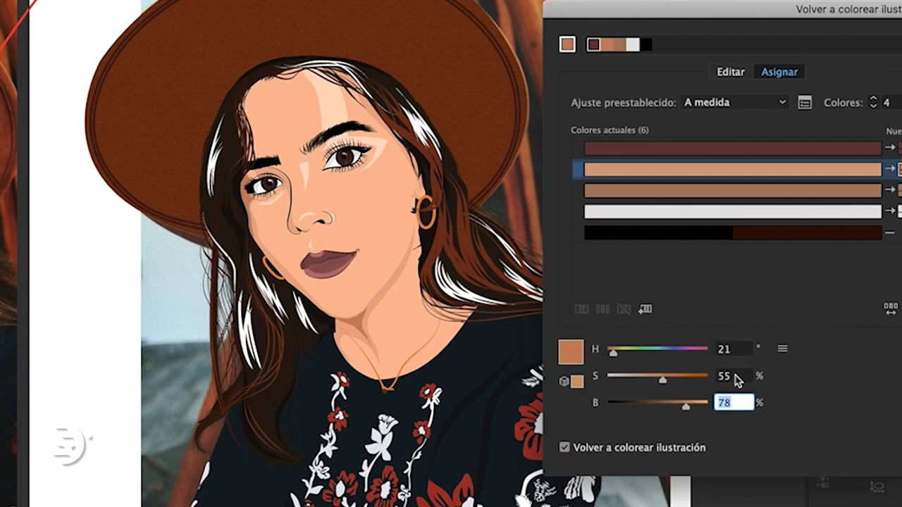
key("Down")
key("Down")
key("Down")
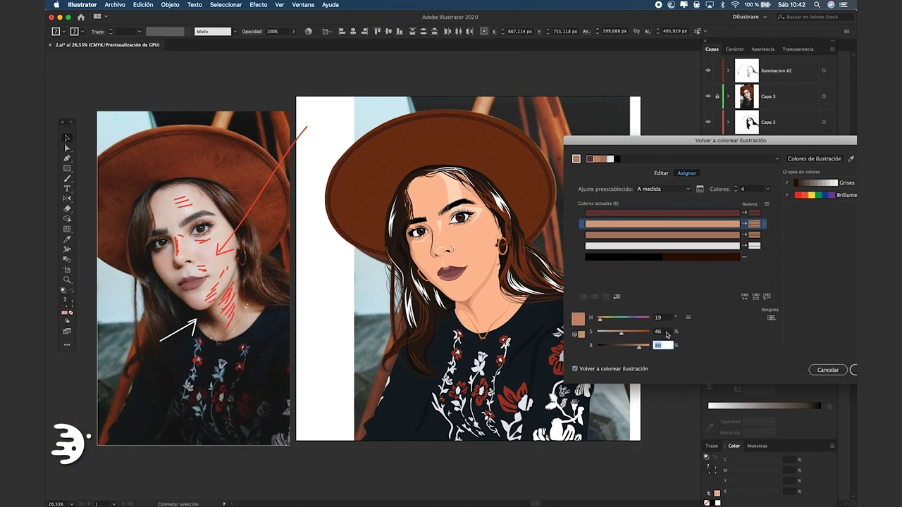
key("Return")
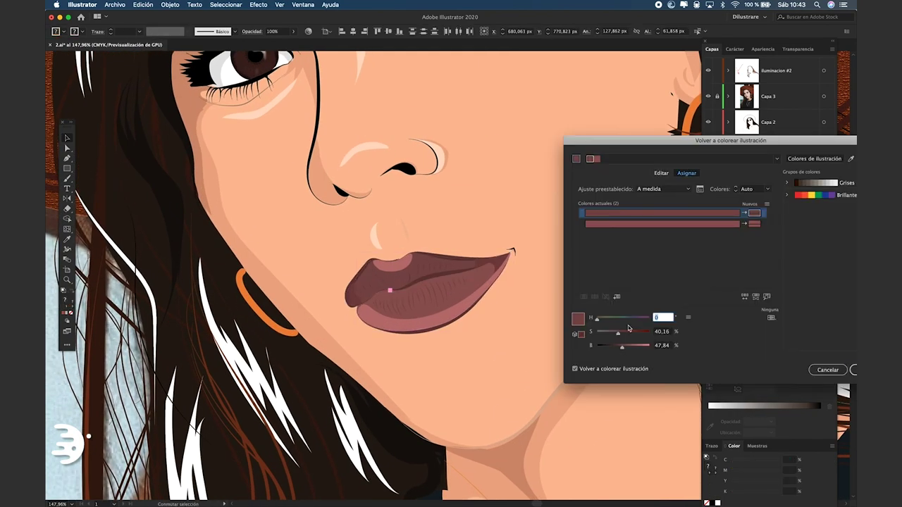
Set the second lip colour to saturation 65 and brightness 43
key("Tab")
key("Tab")
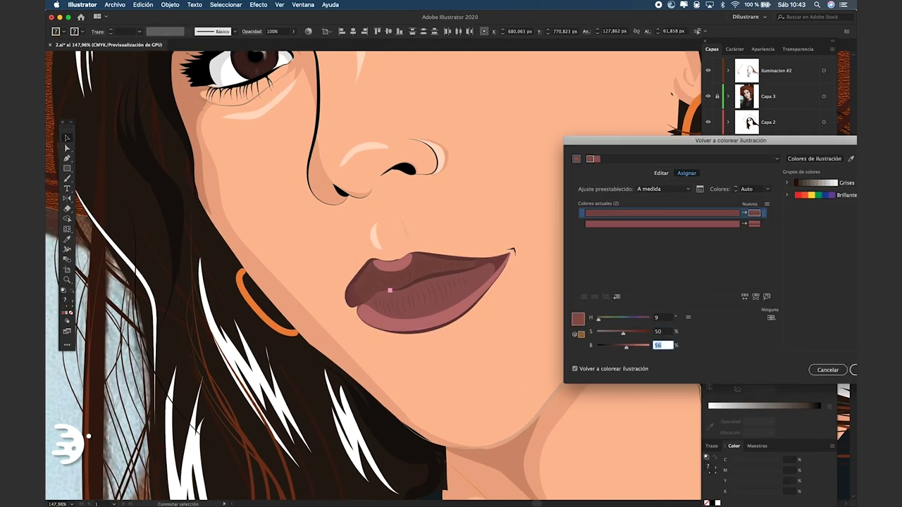
key("Tab")
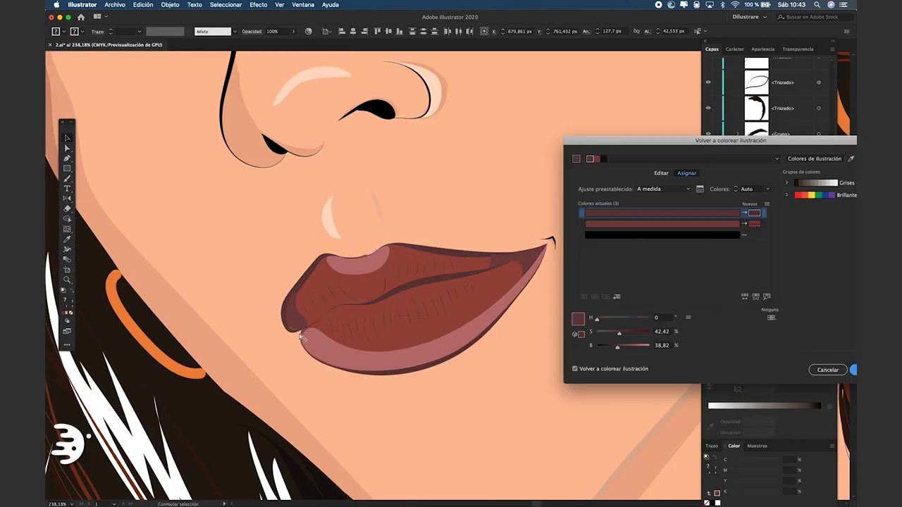
key("Tab")
key("Tab")
key("Tab")
key("shift+Tab")
type("65")
key("Tab")
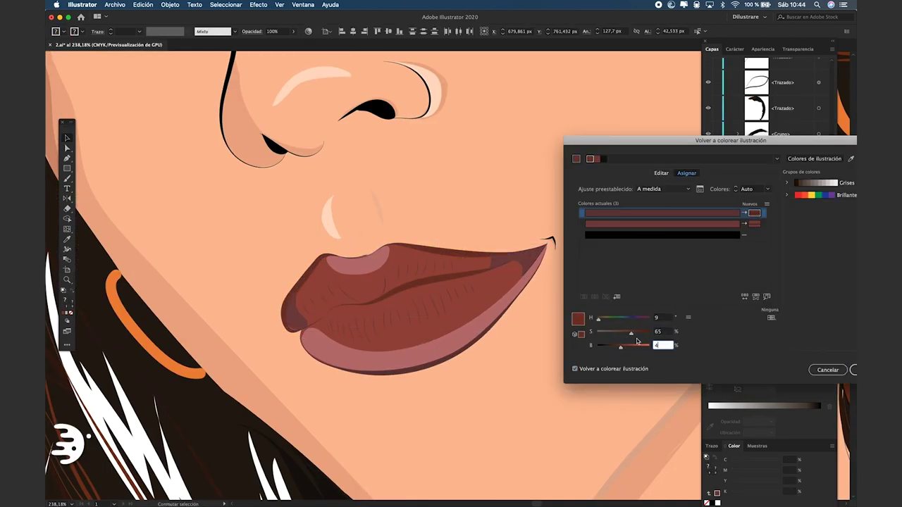
type("43")
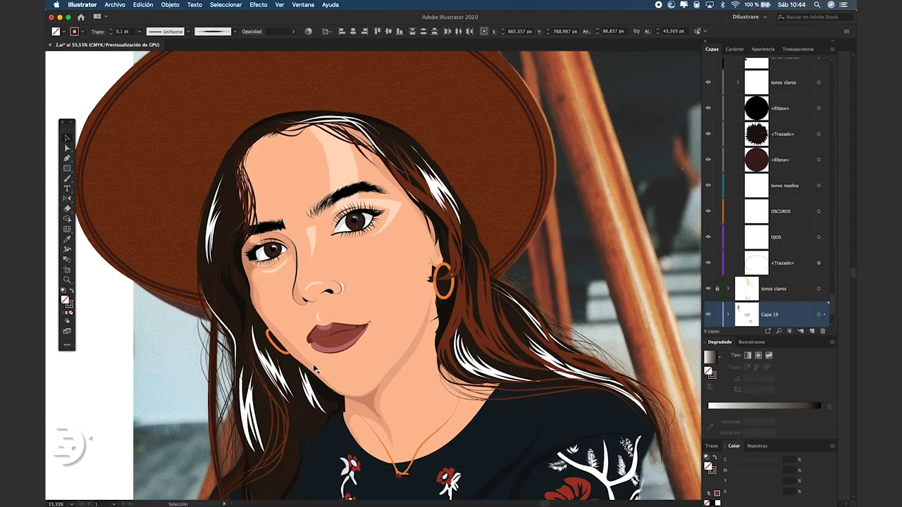
Fade the tonos claros face highlights to about 35% opacity
key("ctrl+alt+0")
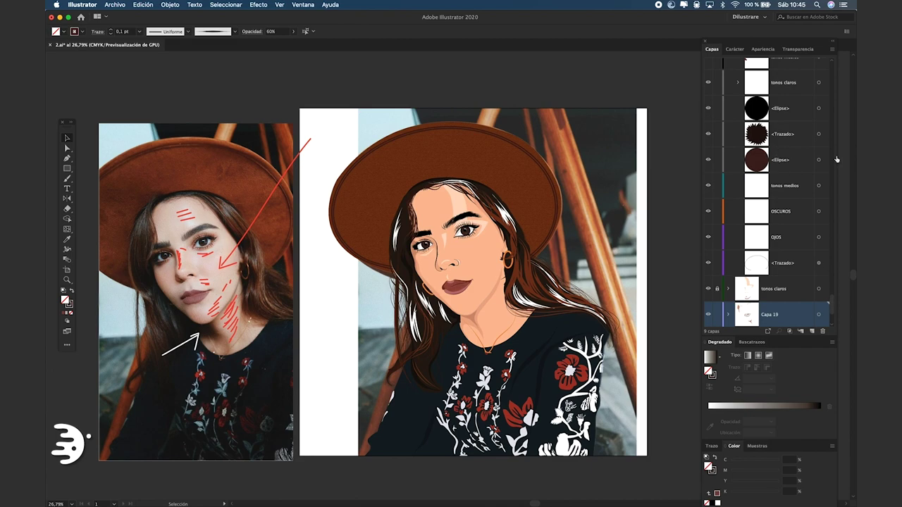
scroll(837, 159, "up", 5)
left_click(709, 263)
left_click(824, 148)
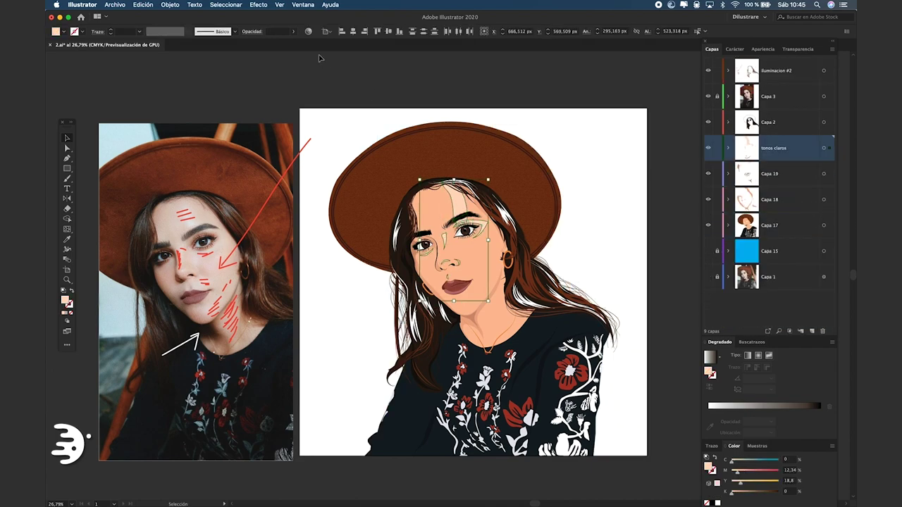
left_click(294, 31)
left_click_drag(289, 42, 269, 42)
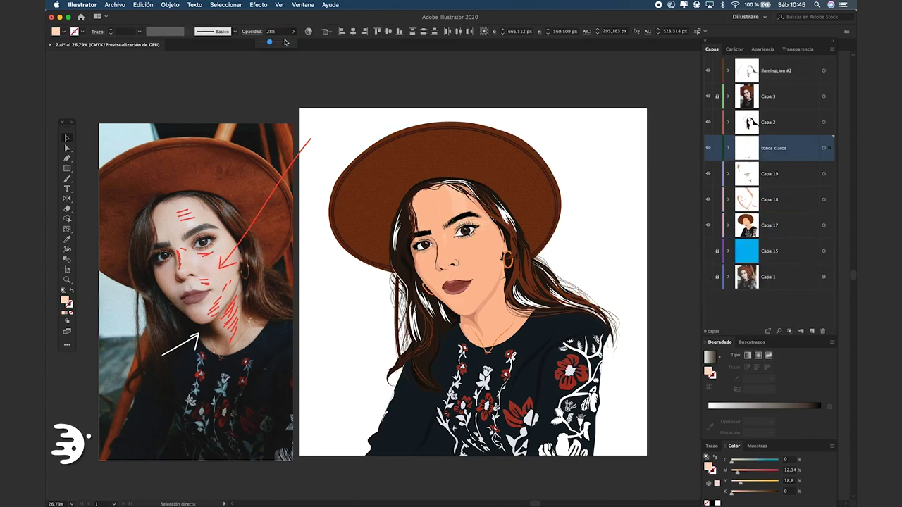
Lower the lips' saturation slightly to soften their reddish-brown colour
scroll(465, 289, "up", 5)
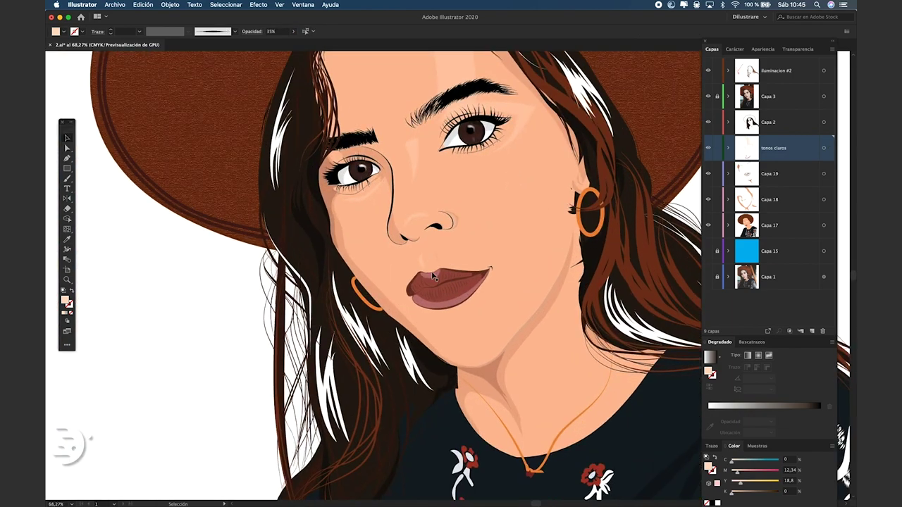
scroll(433, 276, "up", 3)
left_click(455, 316)
left_click_drag(641, 331, 624, 334)
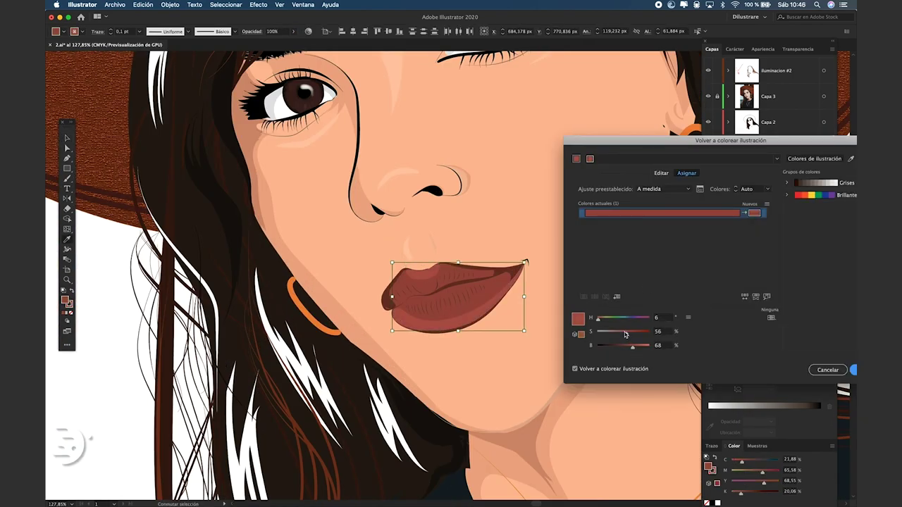
key("Return")
scroll(122, 344, "down", 5)
Darken the white of the woman's eye to a greyer tone (about B 69, S 6)
scroll(242, 346, "down", 1)
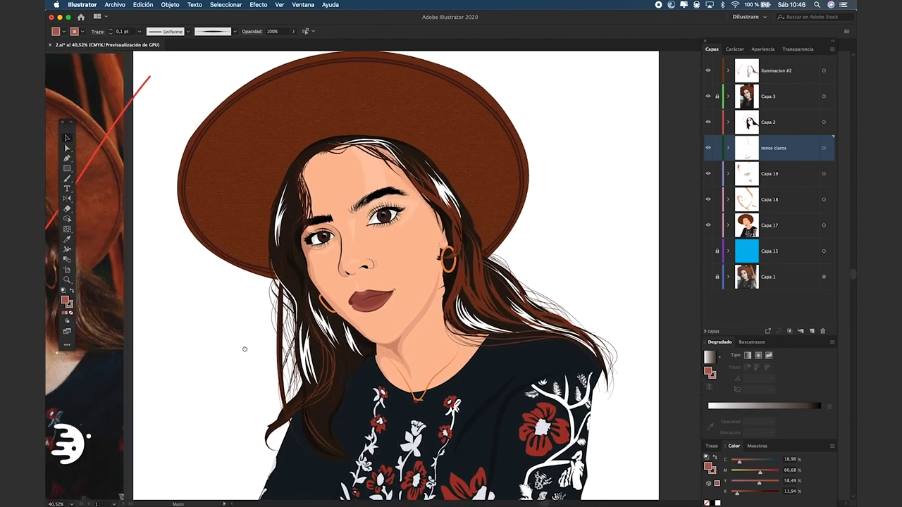
scroll(391, 213, "up", 4)
left_click(391, 213)
key("ctrl+shift+r")
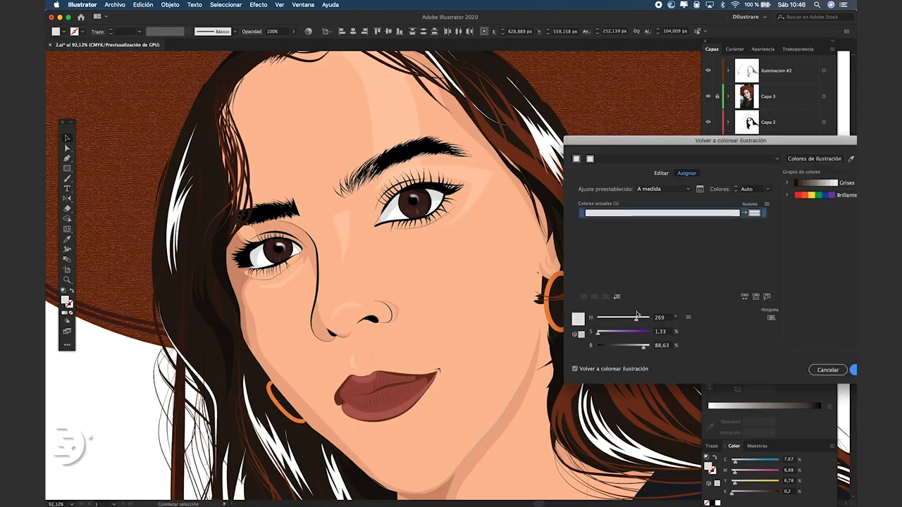
left_click_drag(643, 345, 630, 348)
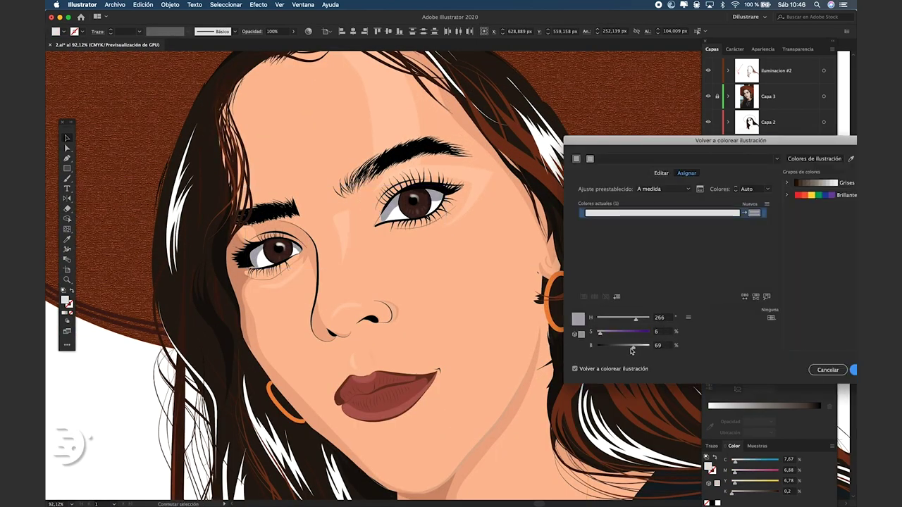
key("Return")
scroll(604, 244, "down", 5)
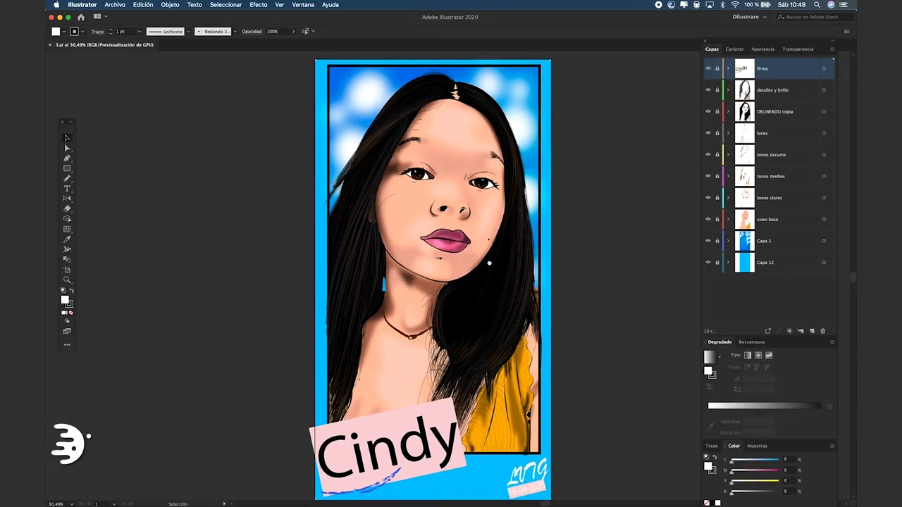
Hide the Capa 1, Capa 12 and firma layers, leaving the portrait on white
left_click(708, 240)
left_click(708, 262)
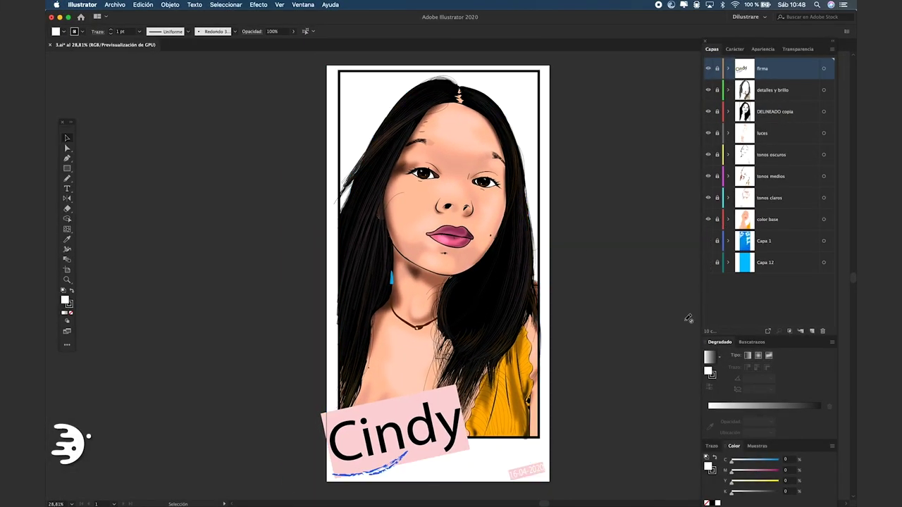
left_click(708, 68)
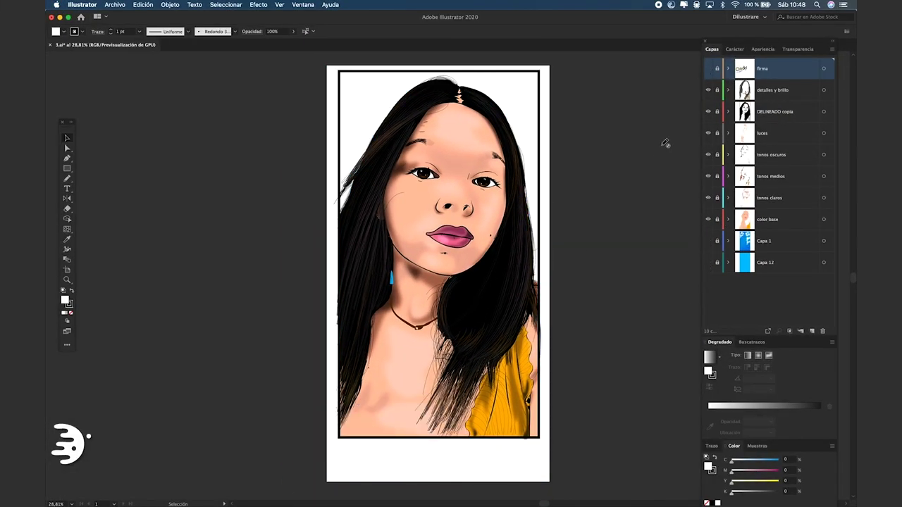
scroll(518, 176, "up", 2)
scroll(522, 204, "up", 2)
scroll(525, 227, "up", 2)
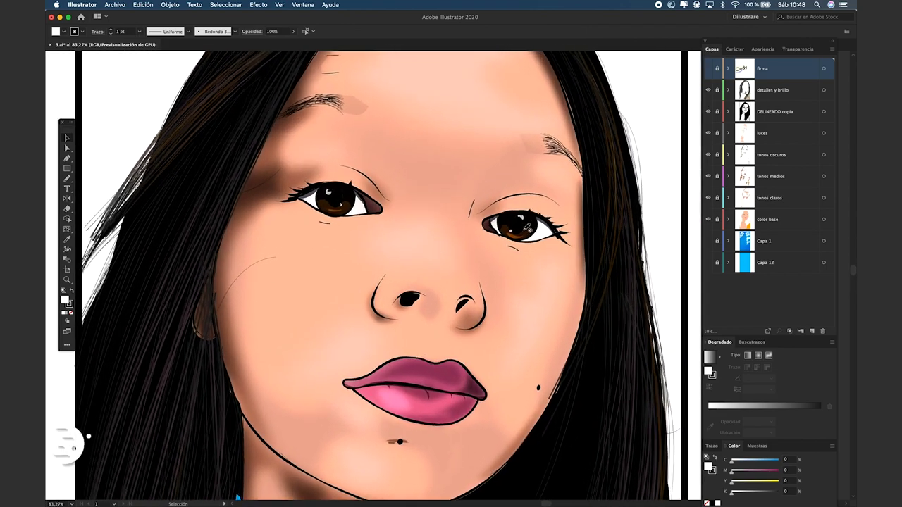
scroll(525, 227, "up", 2)
scroll(521, 229, "up", 2)
scroll(257, 198, "down", 1)
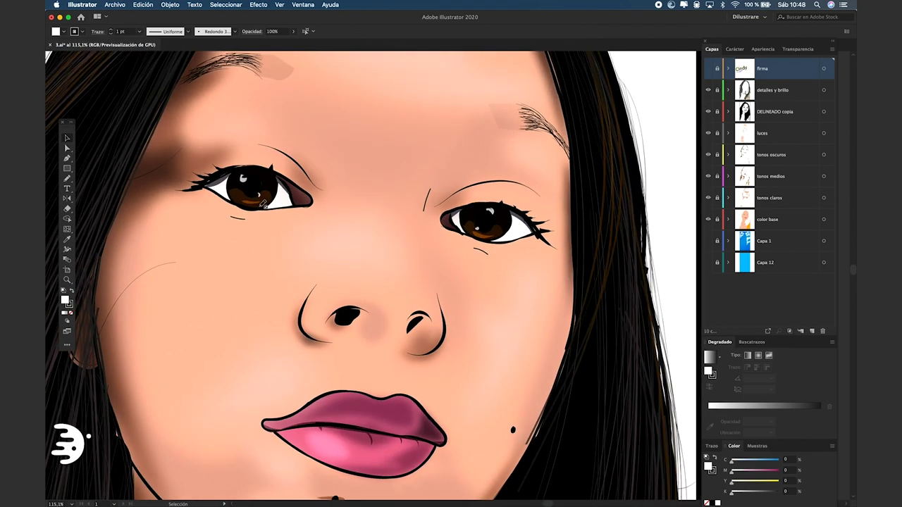
scroll(264, 203, "down", 3)
scroll(352, 212, "down", 2)
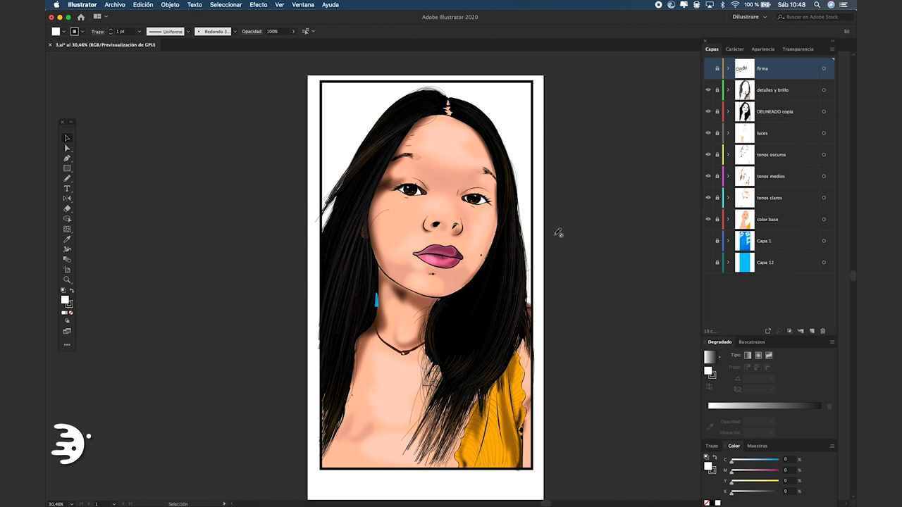
left_click(259, 6)
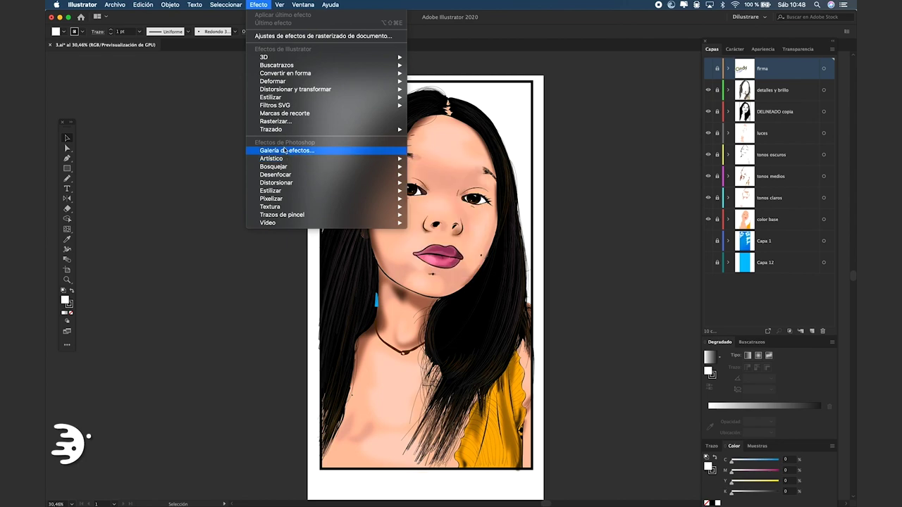
key("a")
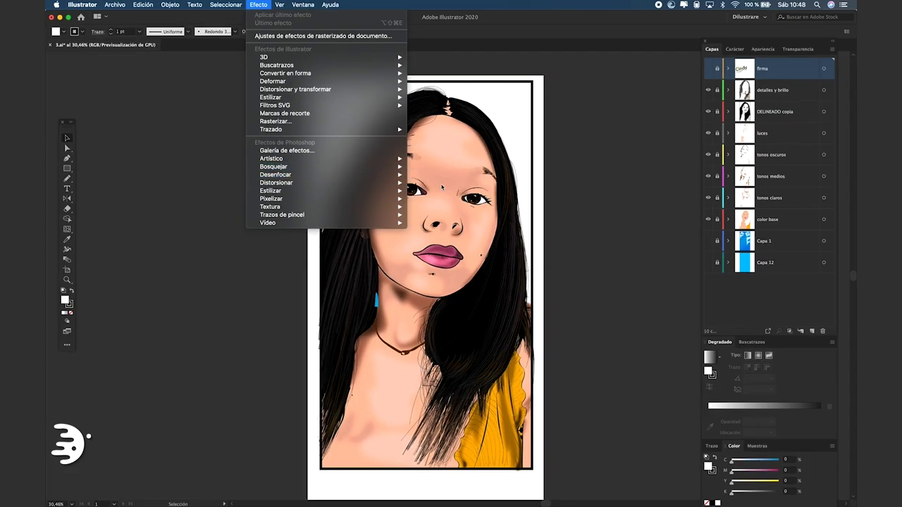
left_click(593, 219)
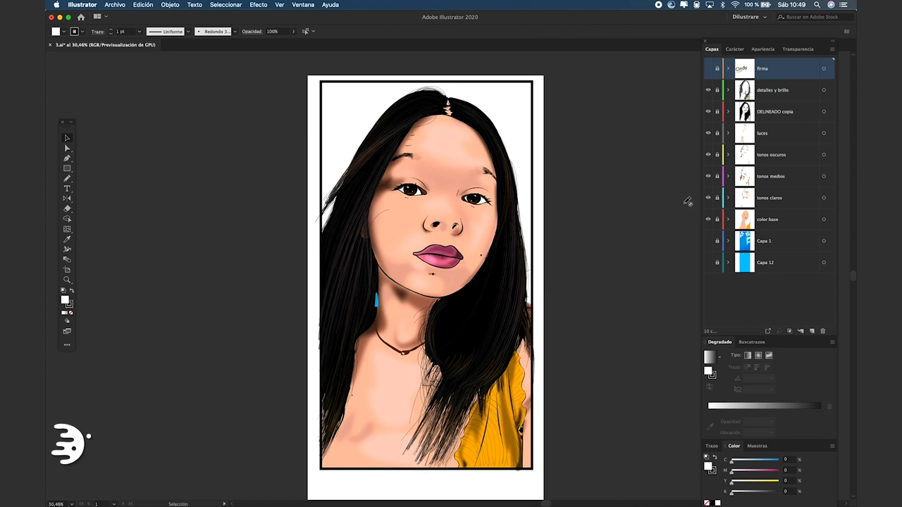
Hide the three tone layers, delete the eyebrow highlights, and lock DELINEADO copia
left_click_drag(709, 198, 708, 151)
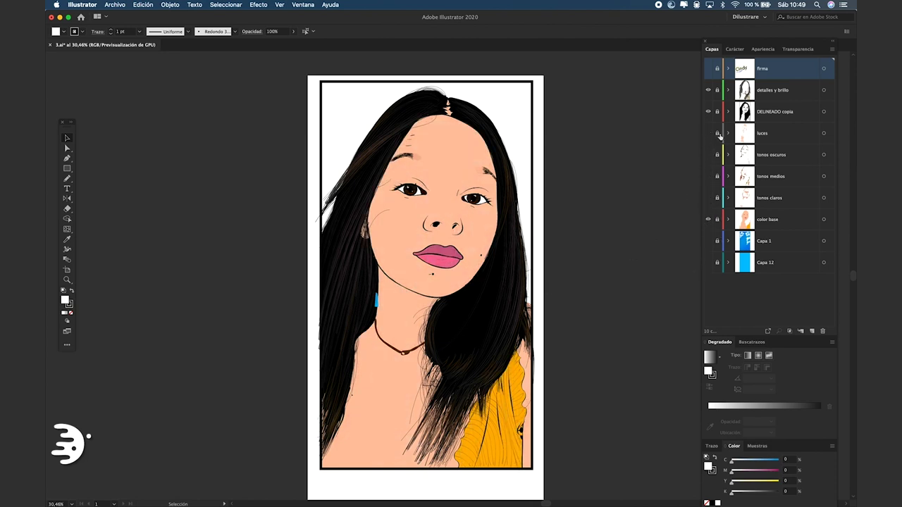
left_click(479, 171)
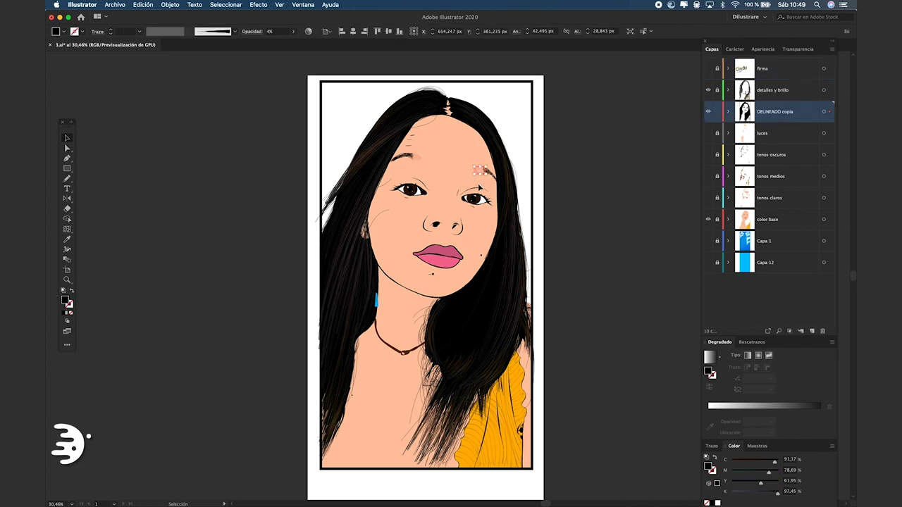
left_click(583, 155)
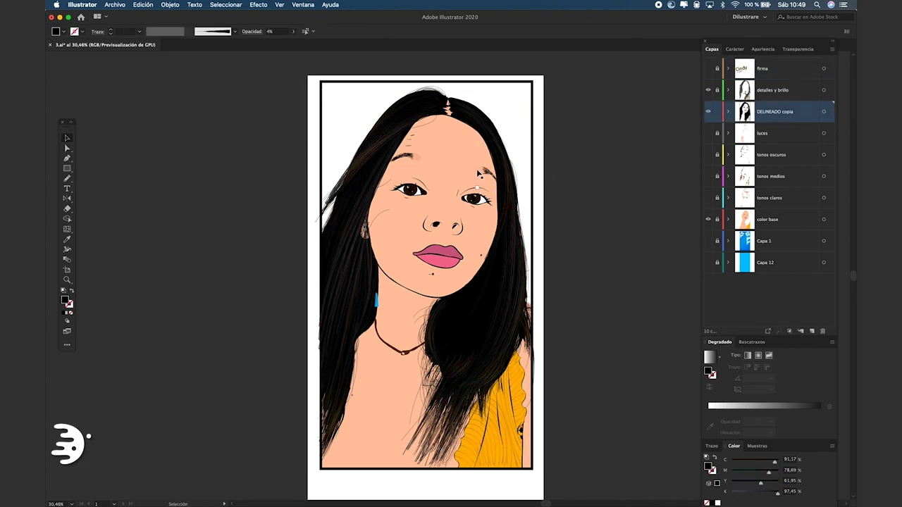
left_click(480, 171)
key("Delete")
left_click(717, 111)
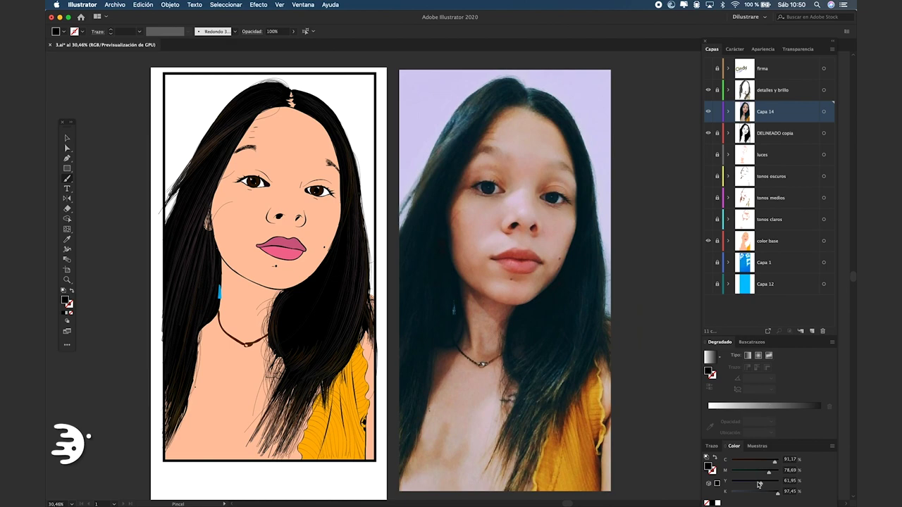
Mark the photo's forehead, nose, cheek and chin shadows with red brush hatches
key("b")
left_click_drag(514, 138, 532, 156)
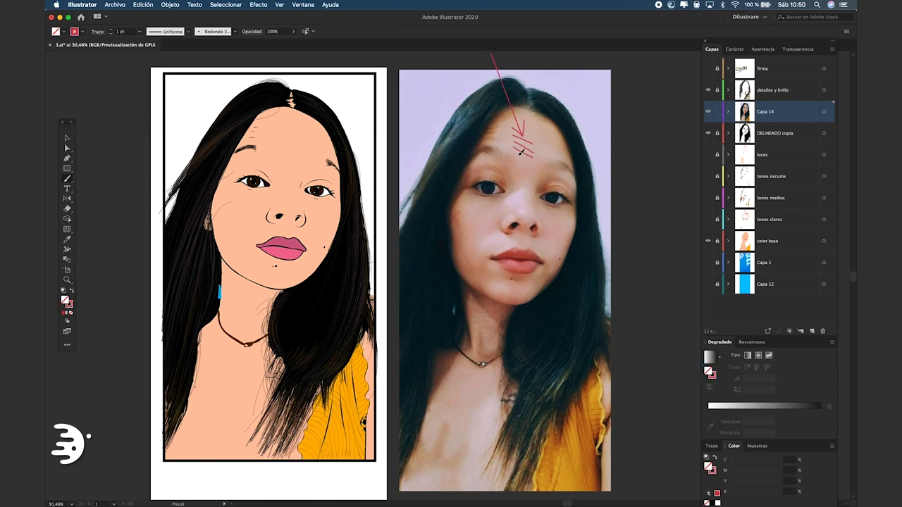
left_click_drag(520, 204, 529, 211)
left_click_drag(489, 233, 506, 248)
left_click_drag(497, 284, 511, 293)
left_click_drag(551, 222, 564, 234)
Trace white hatches and contour lines around the eyes, nose, face edge and neck
left_click(717, 503)
scroll(499, 153, "up", 3)
left_click_drag(502, 171, 513, 213)
left_click_drag(576, 182, 558, 212)
left_click_drag(511, 268, 553, 270)
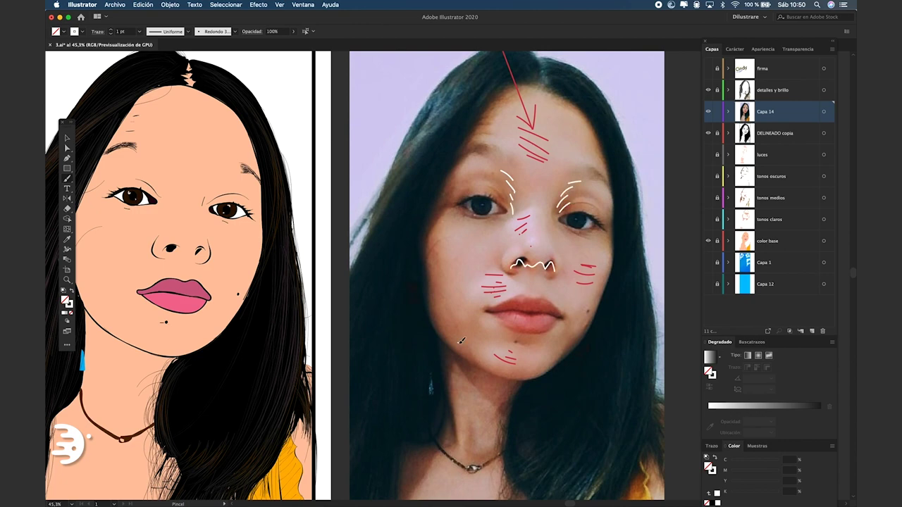
left_click_drag(457, 343, 427, 212)
left_click_drag(462, 148, 497, 94)
left_click_drag(458, 167, 429, 227)
left_click_drag(613, 222, 609, 248)
left_click_drag(441, 346, 505, 444)
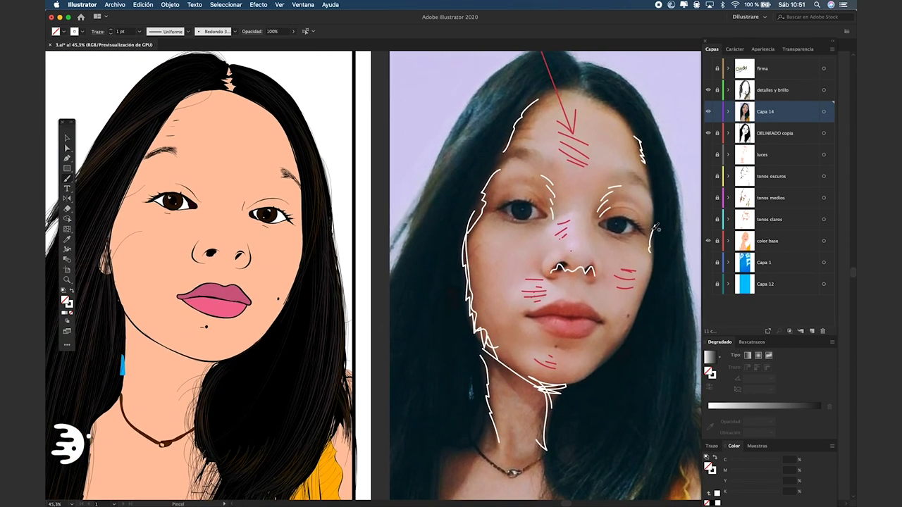
Recolour the base skin to a richer peach and draw shadows beside the nose bridge
left_click(823, 241)
left_click(308, 31)
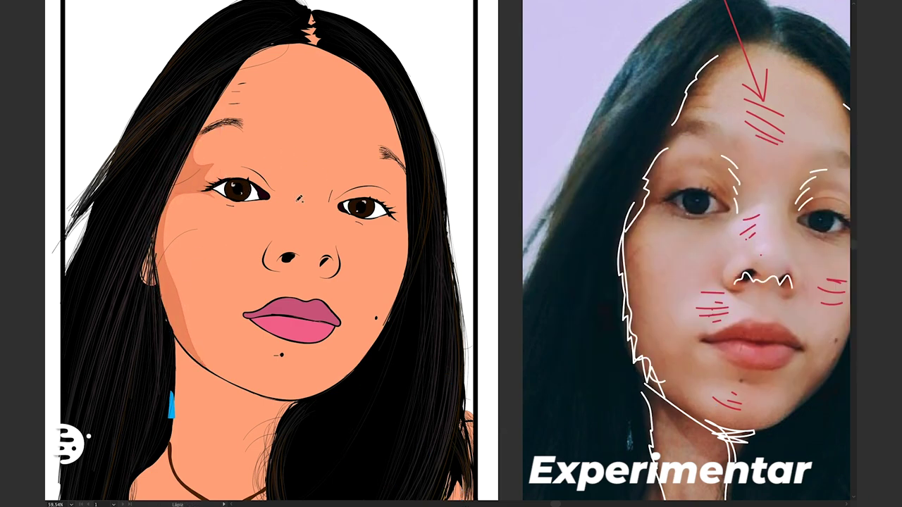
left_click_drag(292, 160, 281, 211)
left_click_drag(331, 167, 314, 218)
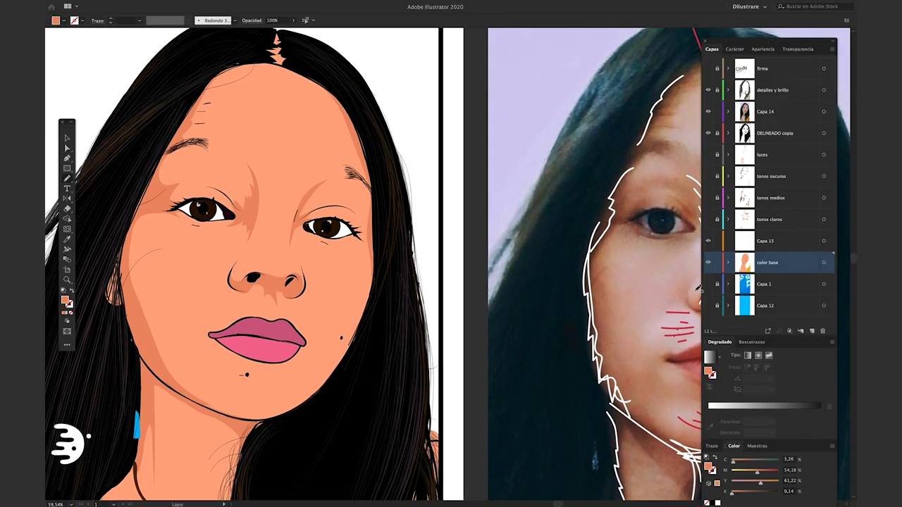
Retune the base skin colour to H 19.83, S 47, B 92
left_click(823, 263)
left_click(308, 19)
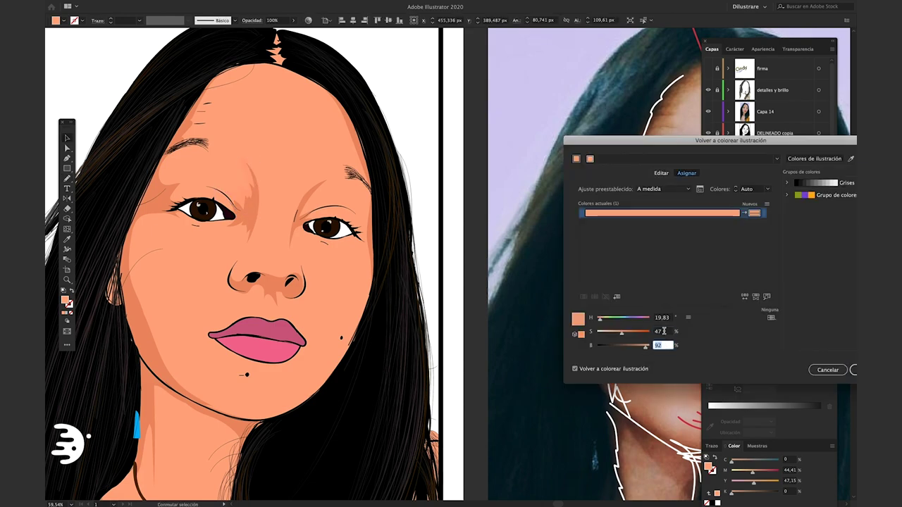
key("Return")
Zoom out so the portrait and annotated reference photo are visible side by side
key("n")
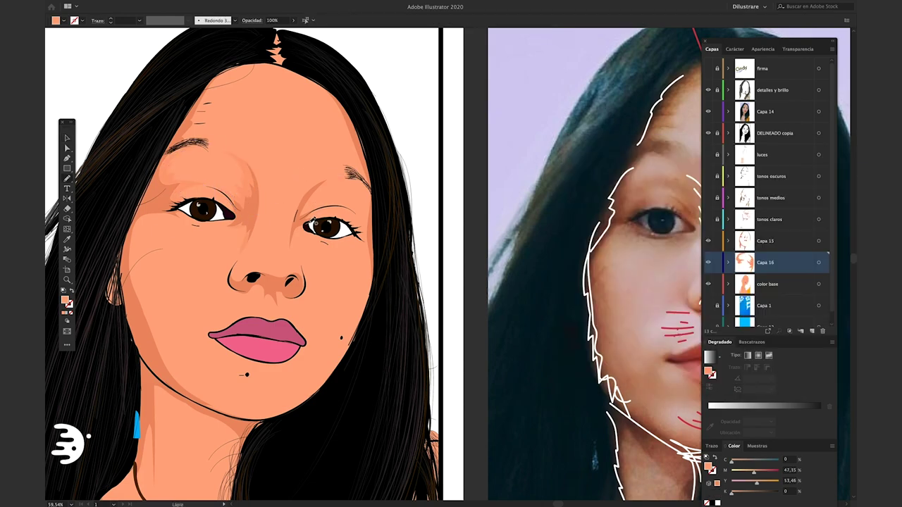
key("v")
key("ctrl+minus")
key("f")
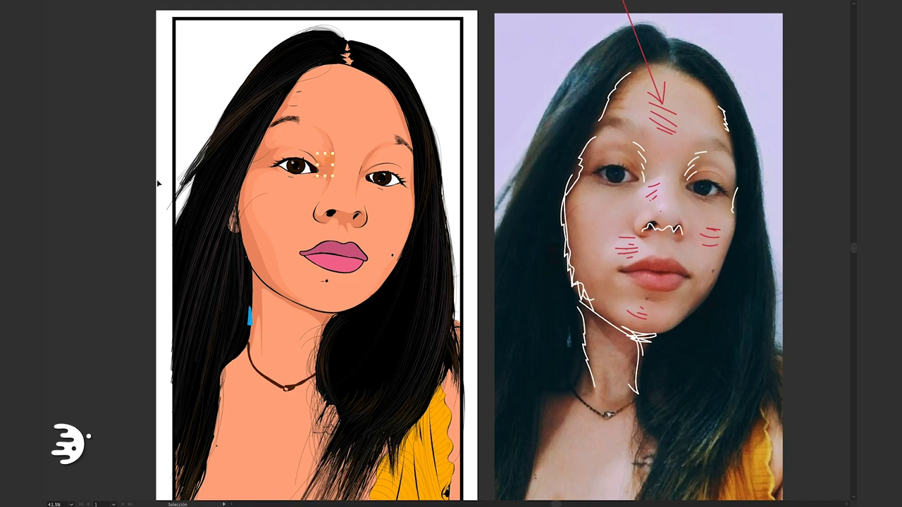
Paint shadows on and beside the woman's portrait nose bridge with the Pencil
key("n")
scroll(344, 141, "up", 3)
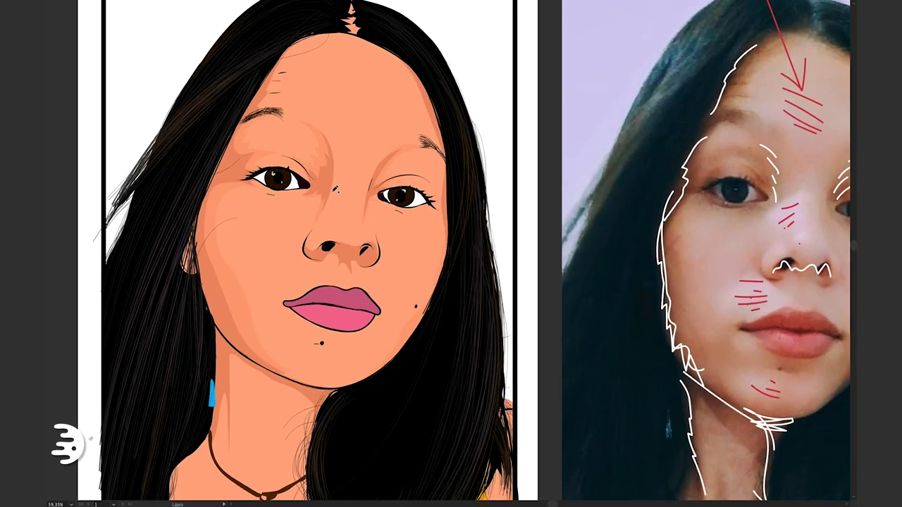
left_click_drag(332, 128, 333, 181)
left_click_drag(363, 134, 384, 181)
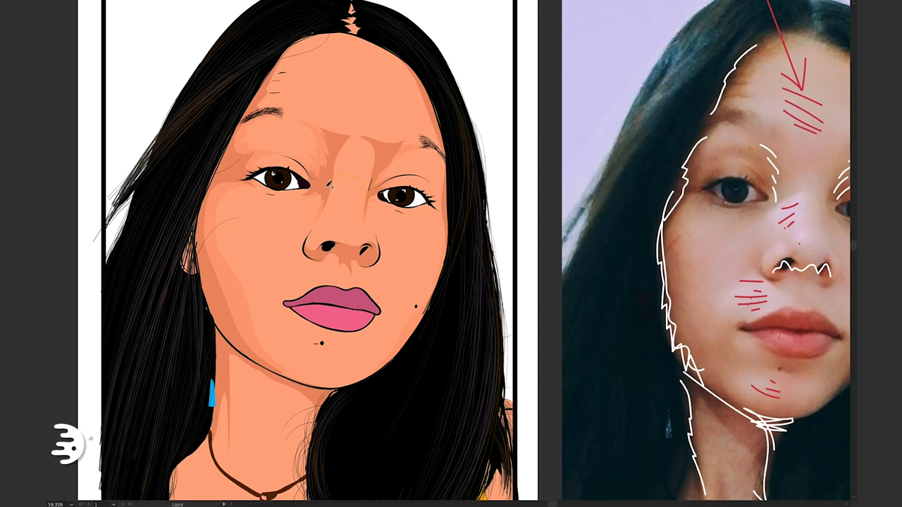
Draw nested white guide curves from the photo's right brow down to the nose bridge
scroll(384, 221, "down", 2)
scroll(388, 220, "down", 1)
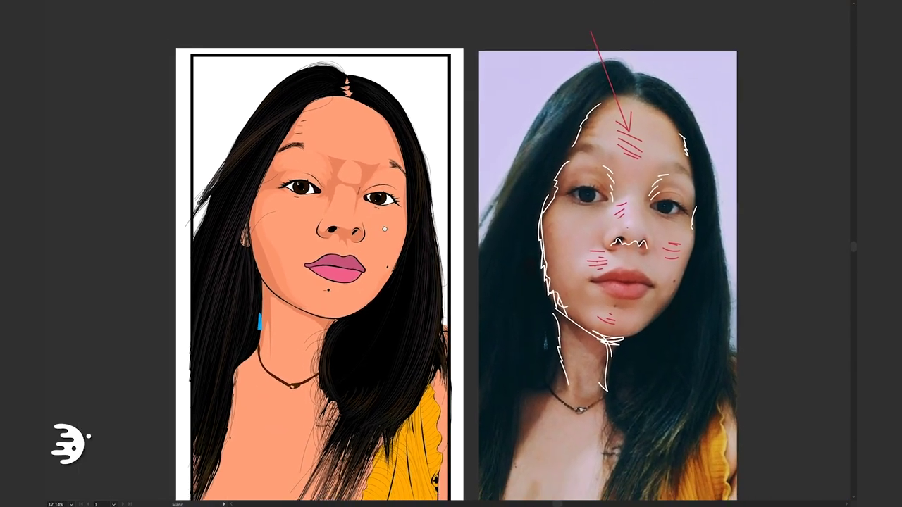
scroll(634, 169, "up", 1)
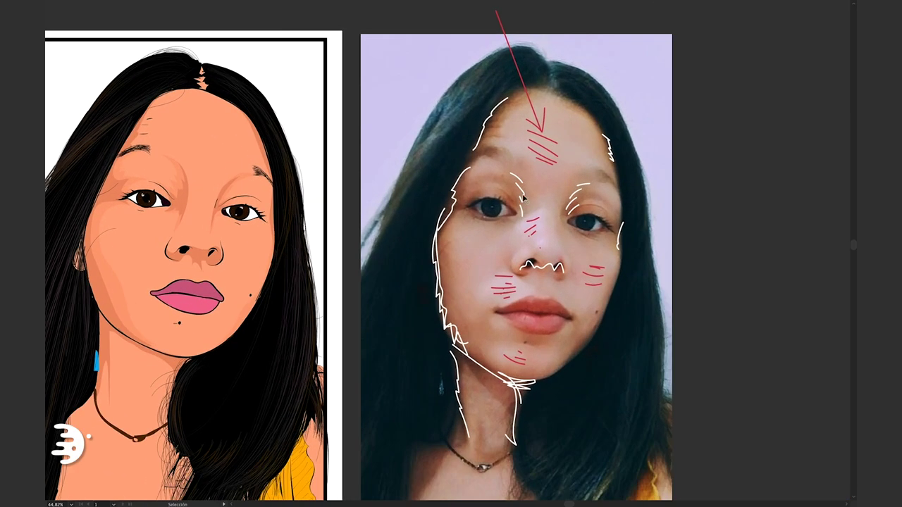
scroll(634, 170, "up", 1)
scroll(634, 169, "up", 1)
left_click_drag(660, 168, 673, 223)
mouse_move(744, 176)
left_mouse_down()
mouse_move(717, 185)
mouse_move(702, 222)
left_mouse_up()
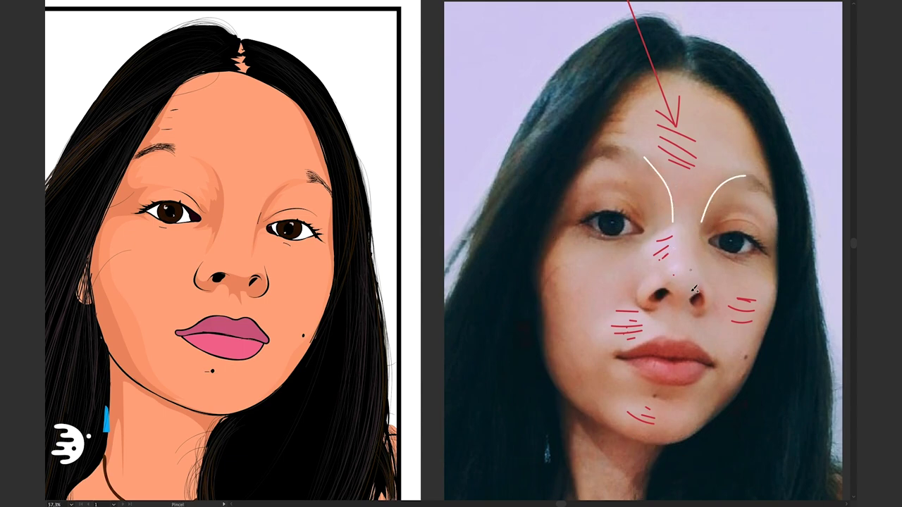
left_click_drag(643, 170, 670, 227)
left_click_drag(638, 185, 662, 233)
left_click_drag(633, 197, 651, 230)
mouse_move(720, 198)
left_mouse_down()
mouse_move(703, 240)
mouse_move(707, 227)
left_mouse_up()
Draw a long white arrow toward the portrait and short white curves around the brows
mouse_move(603, 165)
left_mouse_down()
mouse_move(447, 125)
mouse_move(229, 172)
left_mouse_up()
mouse_move(228, 171)
left_mouse_down()
mouse_move(247, 177)
mouse_move(268, 217)
left_mouse_up()
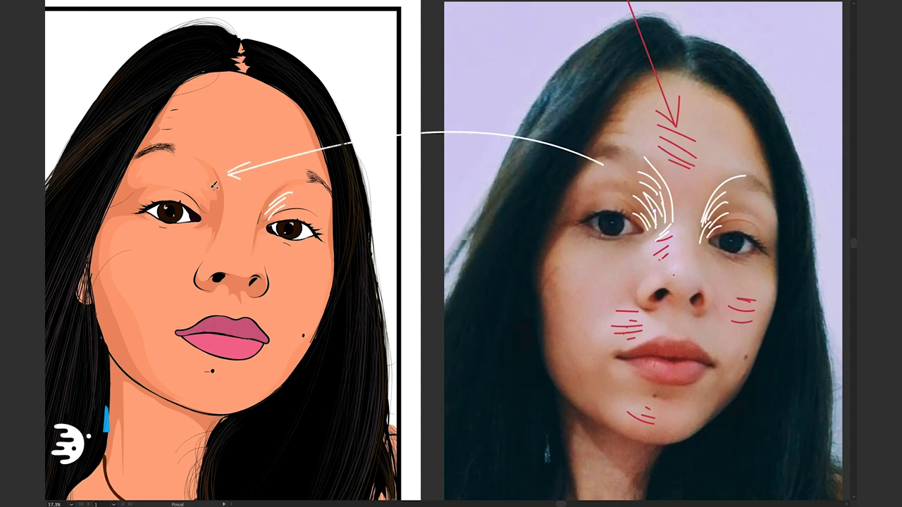
left_click_drag(202, 164, 213, 191)
left_click_drag(207, 169, 219, 216)
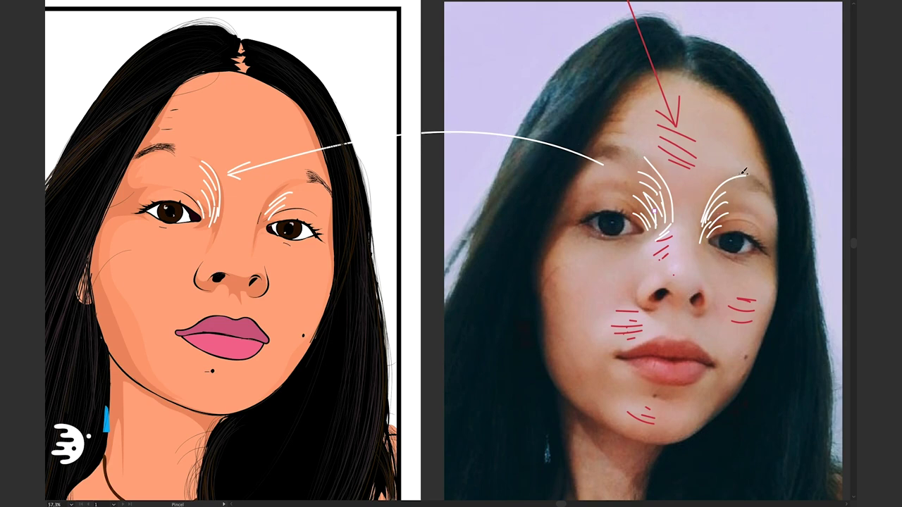
mouse_move(745, 172)
left_mouse_down()
mouse_move(710, 207)
mouse_move(698, 263)
mouse_move(704, 235)
left_mouse_up()
key("p")
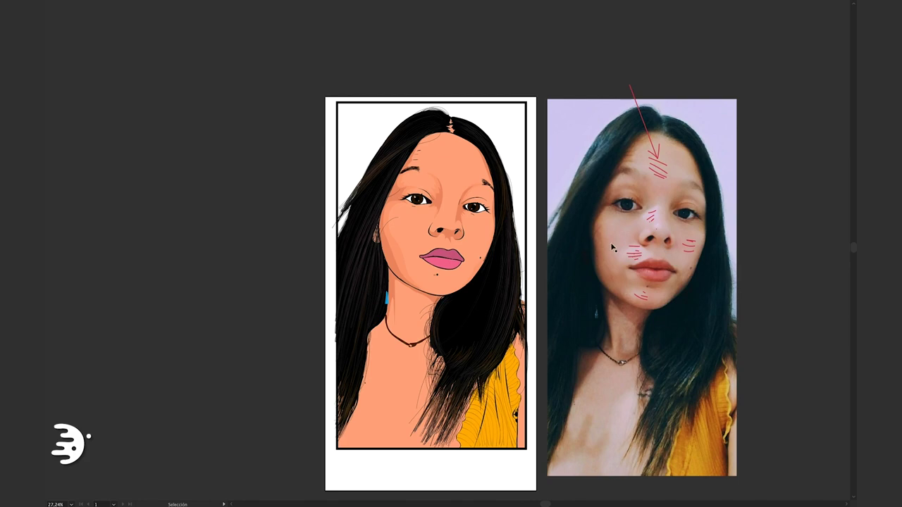
Zoom into the woman's eyes, shade beside her nose bridge freehand, then zoom back out
scroll(498, 197, "up", 3)
scroll(367, 196, "up", 3)
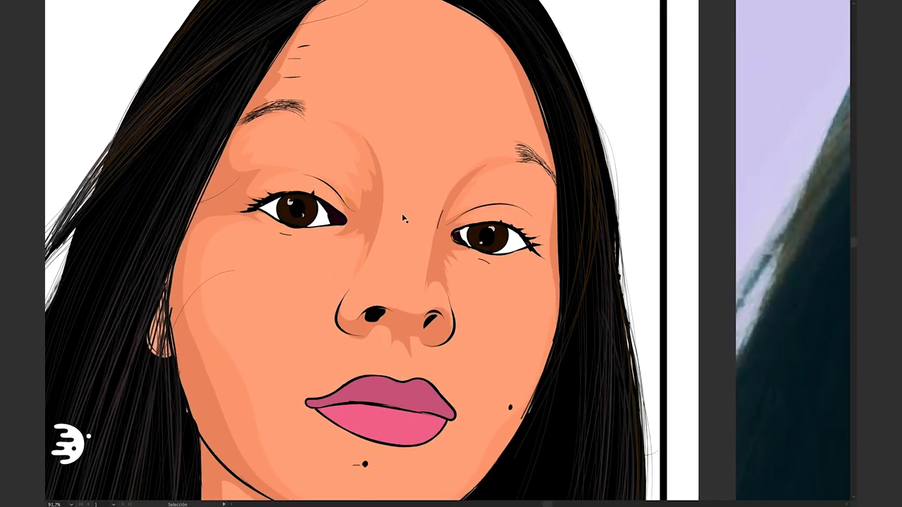
key("p")
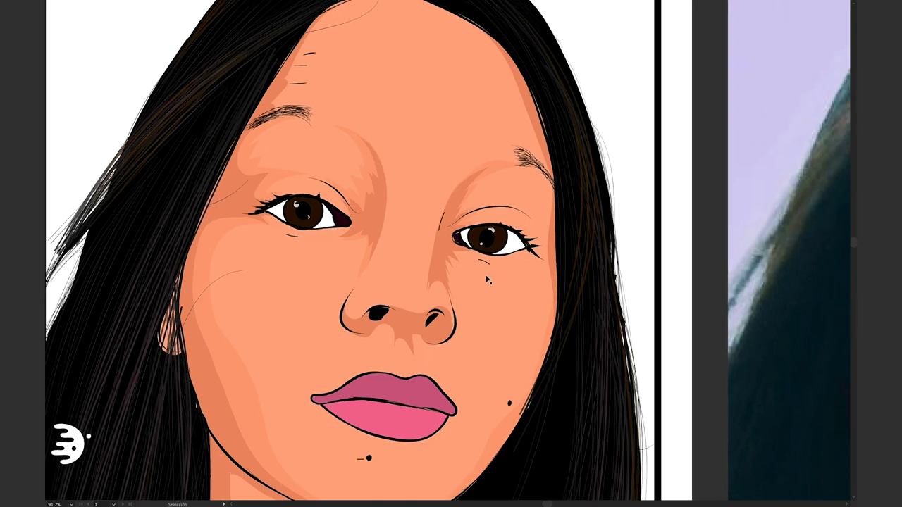
scroll(502, 268, "down", 3)
scroll(506, 287, "down", 2)
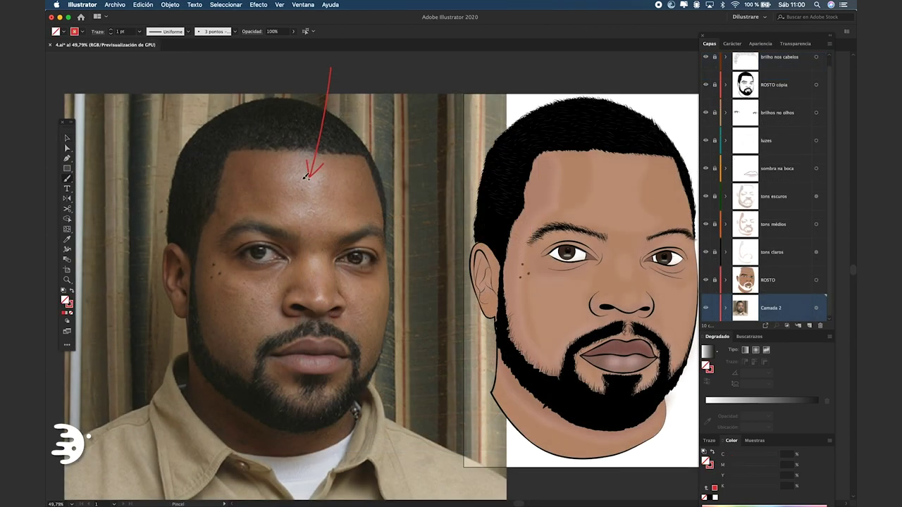
Hatch red shadow marks on the photo's forehead, cheek, and beside and under the nose
left_click_drag(301, 180, 321, 178)
left_click_drag(304, 189, 318, 187)
left_click_drag(306, 199, 318, 197)
mouse_move(301, 209)
left_mouse_down()
mouse_move(321, 207)
mouse_move(323, 215)
left_mouse_up()
left_click_drag(302, 222, 324, 223)
left_click_drag(266, 286, 242, 290)
left_click_drag(267, 296, 242, 299)
left_click_drag(267, 306, 242, 315)
left_click_drag(310, 259, 320, 268)
left_click_drag(315, 298, 352, 295)
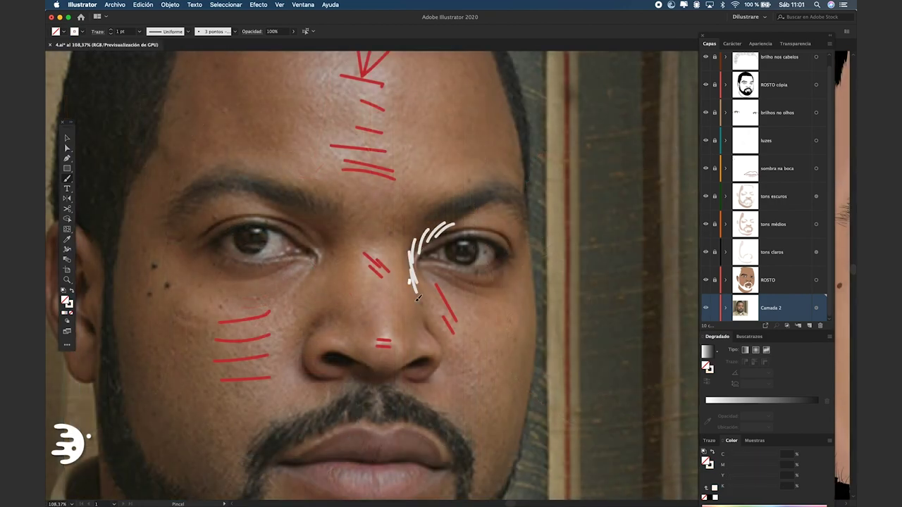
Add white guide strokes around the eyes, on the ear, and near the nose
left_click_drag(294, 209, 268, 200)
mouse_move(296, 218)
left_mouse_down()
mouse_move(314, 227)
mouse_move(337, 275)
left_mouse_up()
left_click_drag(448, 272, 472, 286)
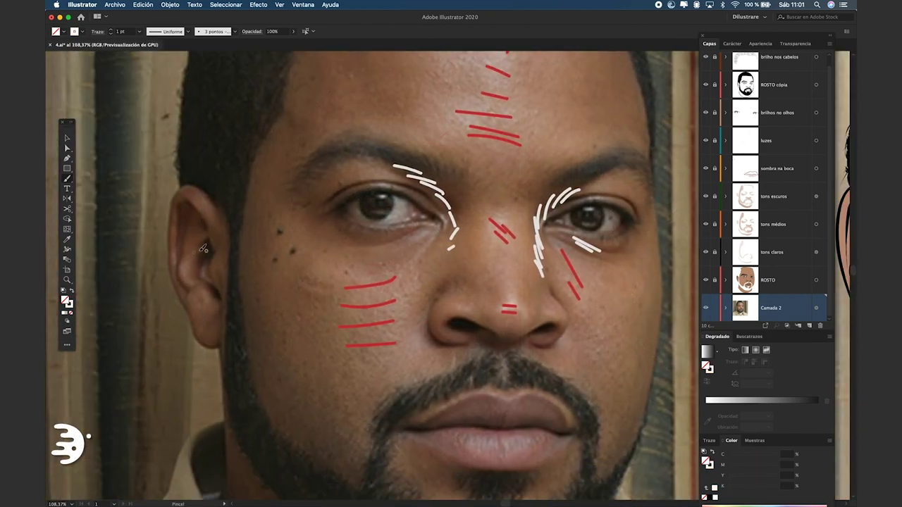
left_click_drag(182, 212, 219, 293)
left_click_drag(208, 237, 197, 248)
left_click_drag(209, 247, 195, 258)
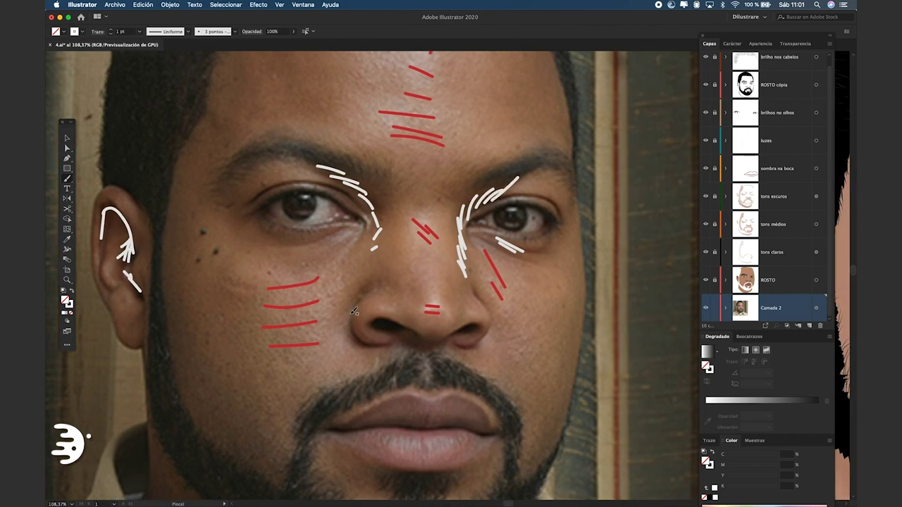
left_click_drag(519, 179, 494, 202)
left_click_drag(377, 286, 352, 335)
left_click_drag(444, 338, 417, 348)
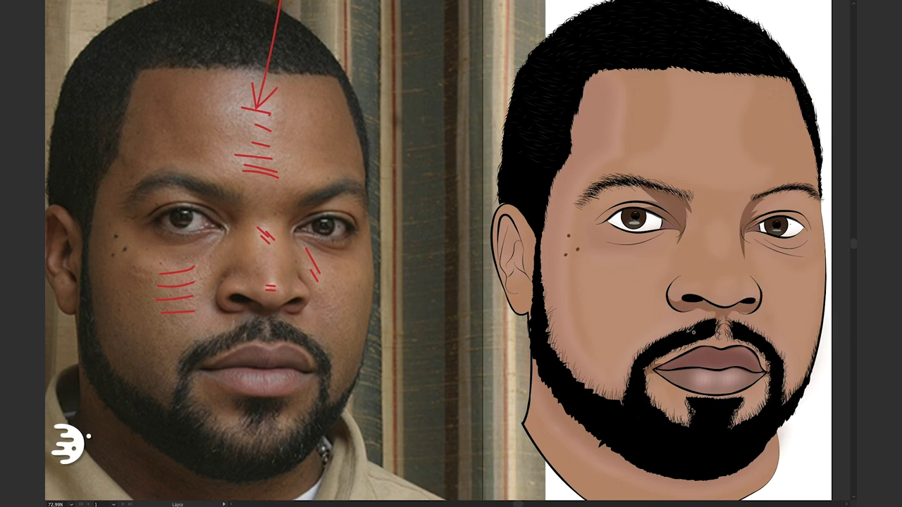
Draw a brown shading shape inside the cartoon ear and check its anchor points
left_click_drag(159, 234, 382, 217)
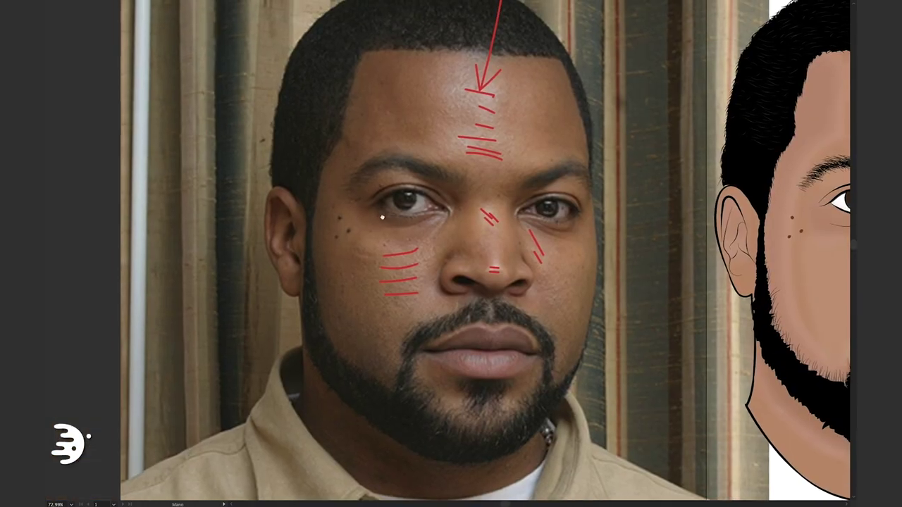
scroll(737, 241, "up", 3)
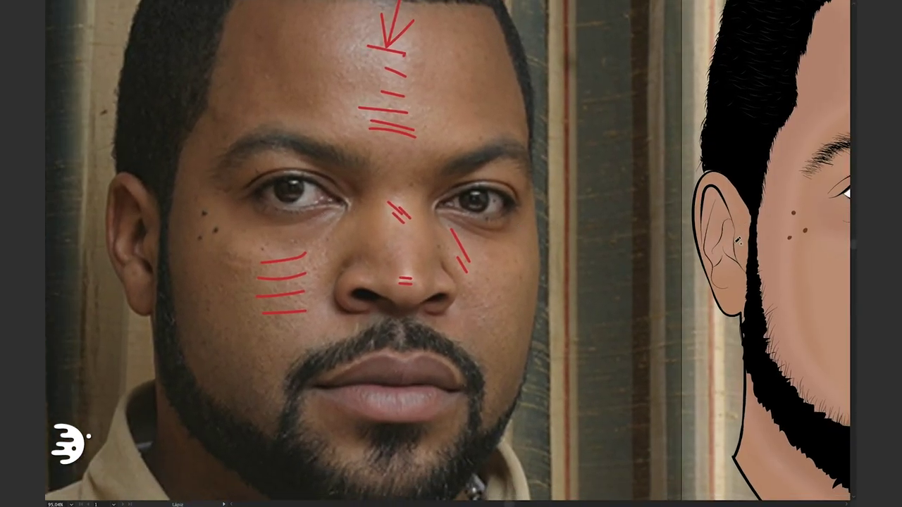
left_click_drag(738, 241, 737, 223)
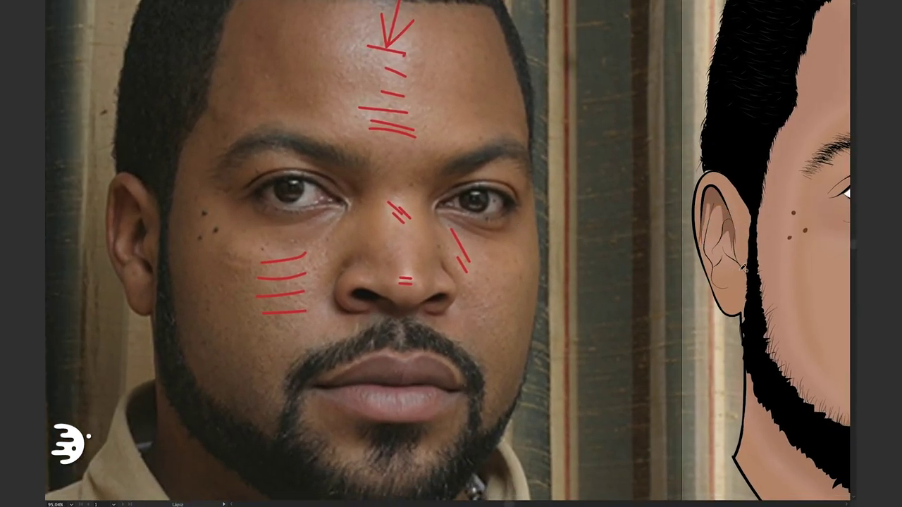
key("a")
left_click(702, 239)
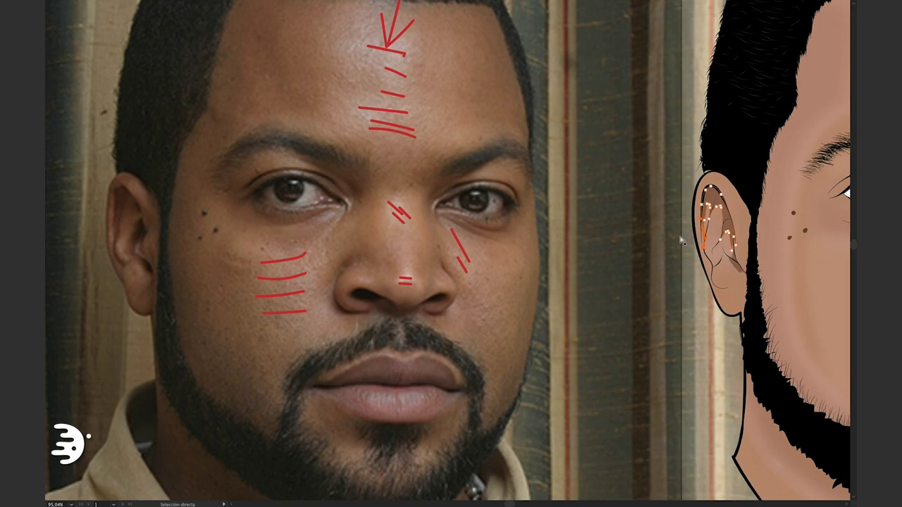
key("v")
scroll(680, 241, "down", 5)
scroll(671, 374, "up", 3)
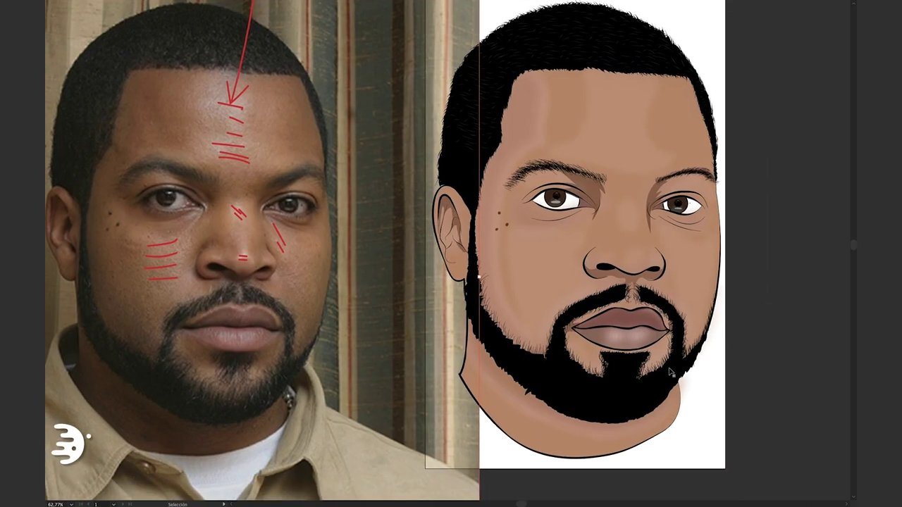
scroll(733, 353, "up", 1)
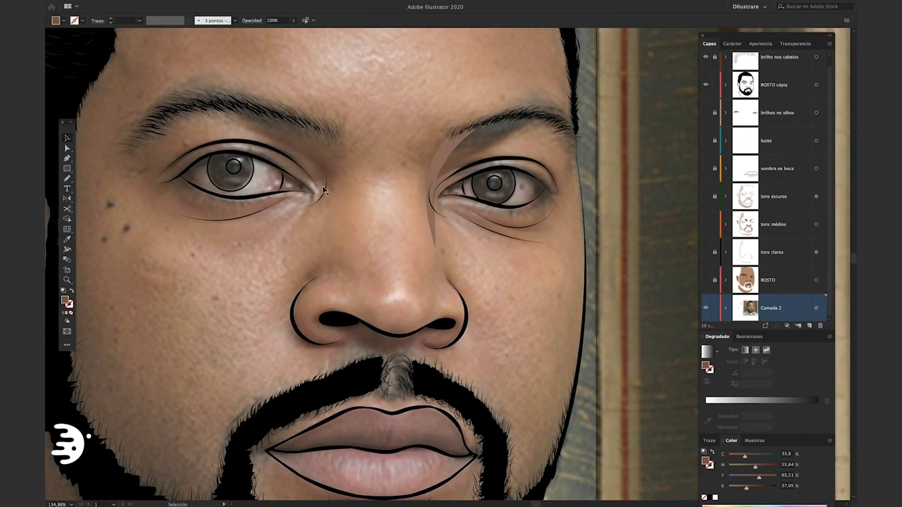
Draw white arrows pointing to the under-eye shadows and beside the nose
left_click(328, 198)
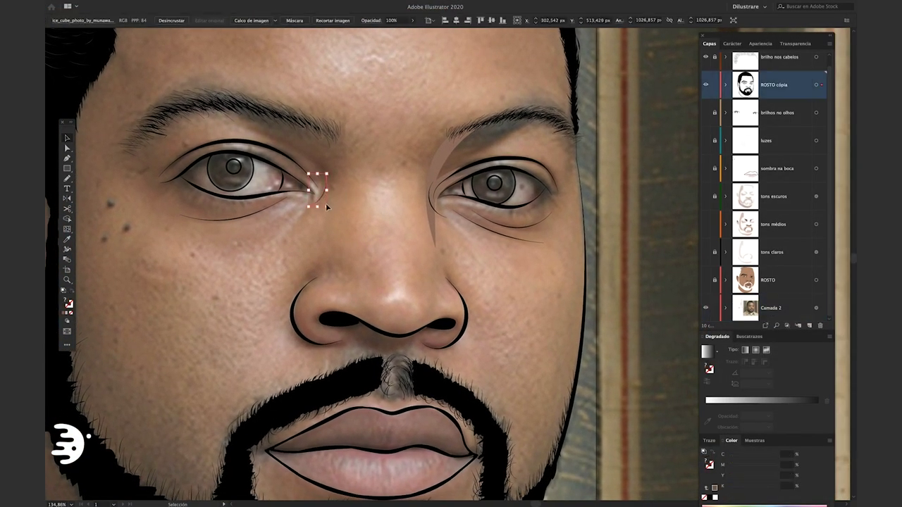
key("ctrl+shift+a")
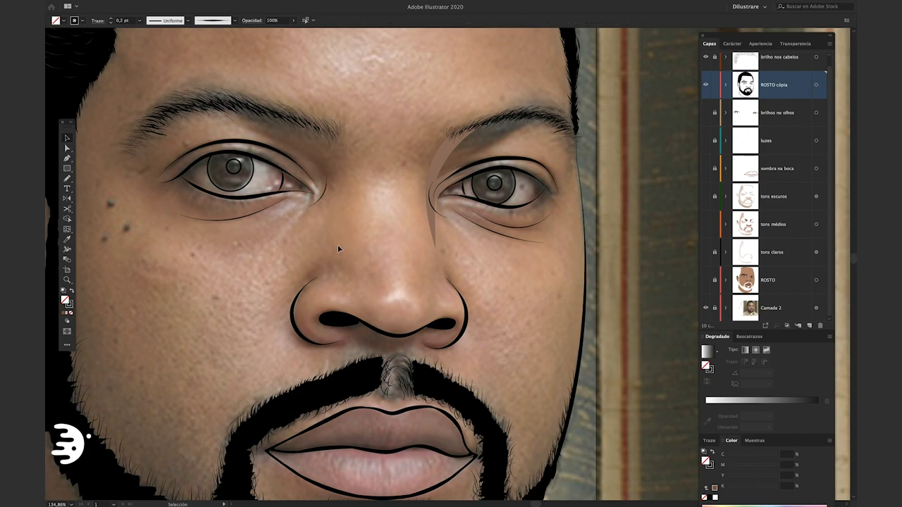
key("b")
left_click_drag(302, 211, 292, 225)
left_click_drag(471, 236, 448, 222)
scroll(395, 380, "down", 2, "alt")
left_click_drag(373, 330, 388, 313)
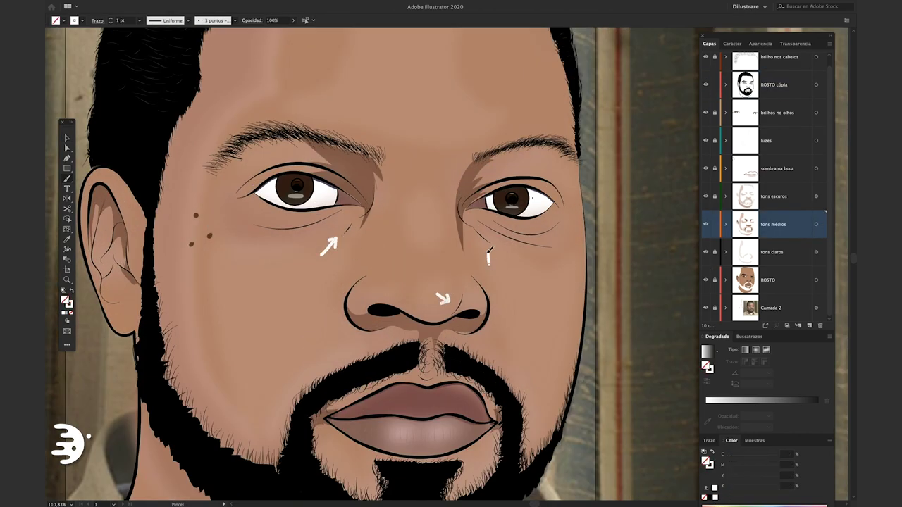
left_click_drag(489, 250, 497, 262)
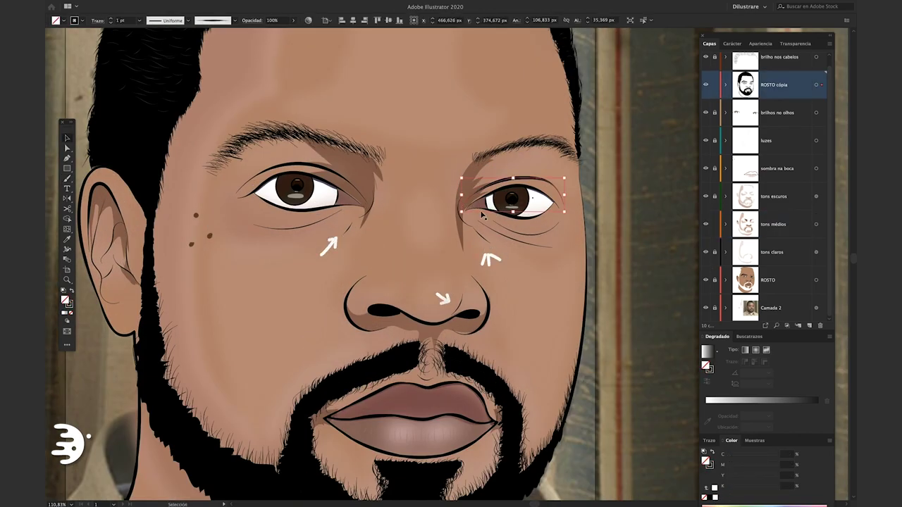
Paint dark brown shadow shapes under the man's left and right eyes
key("n")
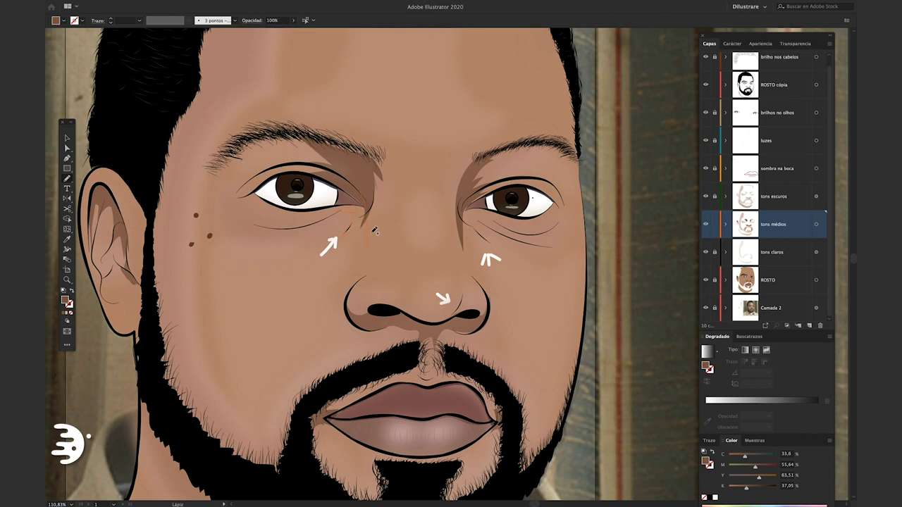
left_click_drag(345, 236, 371, 213)
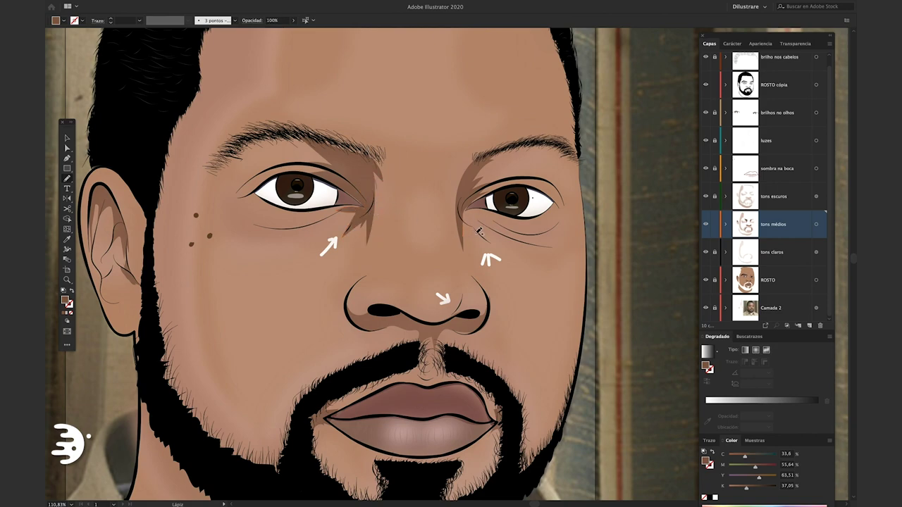
left_click_drag(470, 253, 465, 232)
key("v")
left_click(496, 308)
scroll(496, 309, "down", 3)
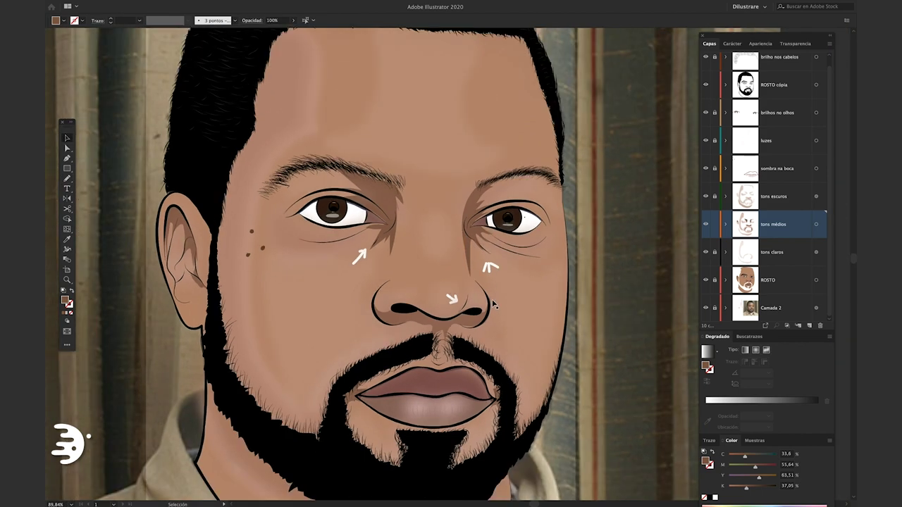
scroll(493, 313, "up", 4)
left_click(662, 246)
Zoom out and select the three white arrows together
key("n")
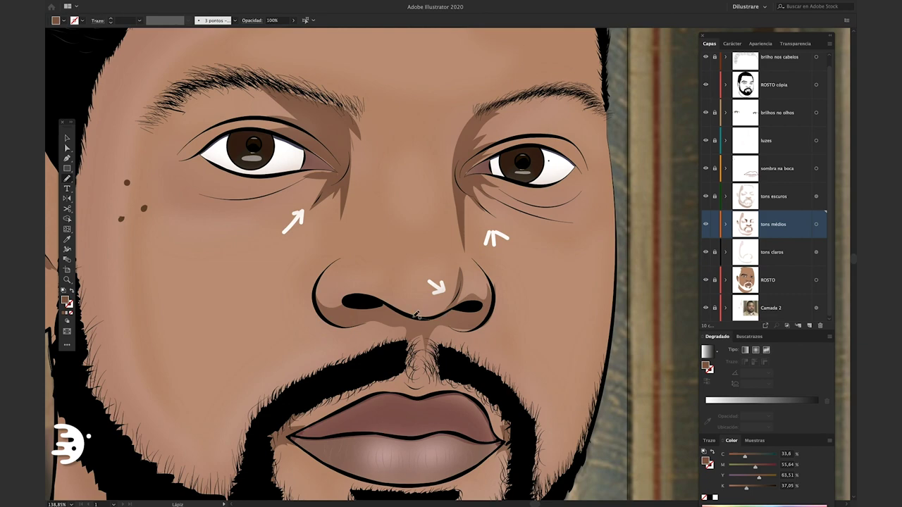
key("v")
scroll(491, 304, "down", 2)
scroll(491, 304, "down", 1)
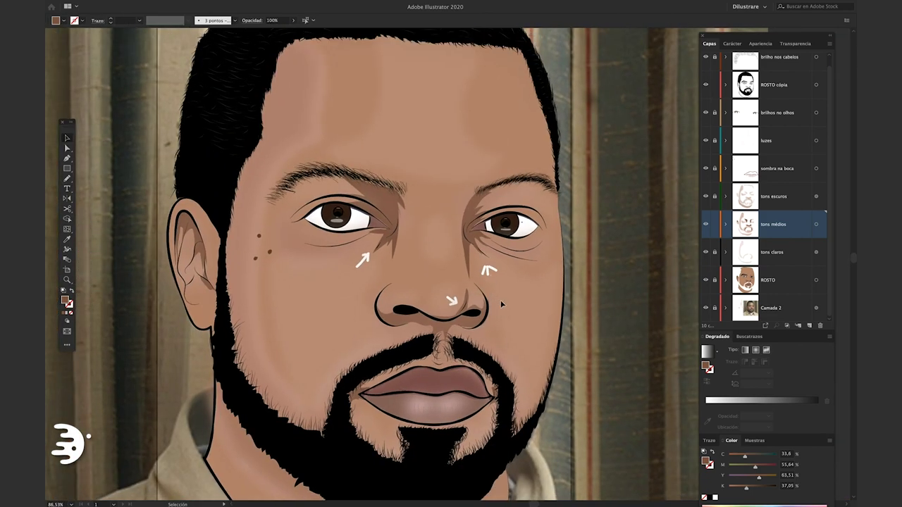
scroll(565, 337, "down", 1)
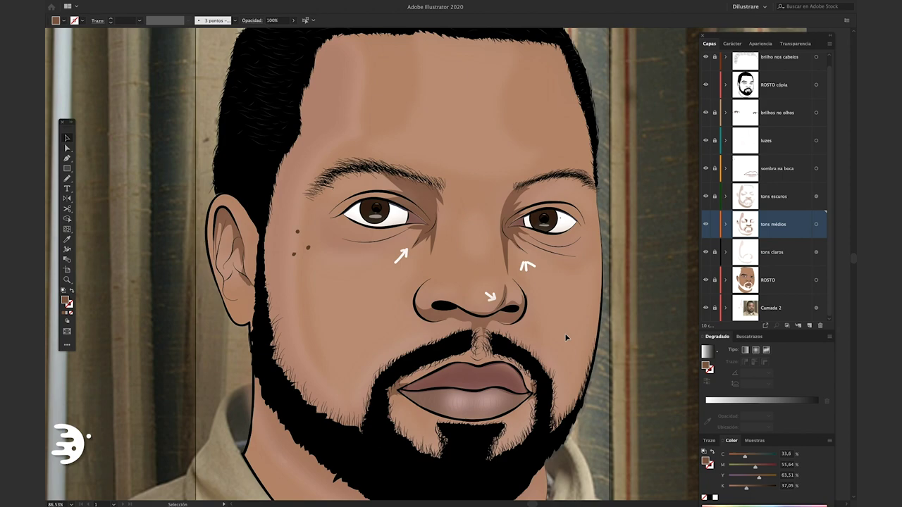
left_click(527, 268)
scroll(573, 281, "down", 5)
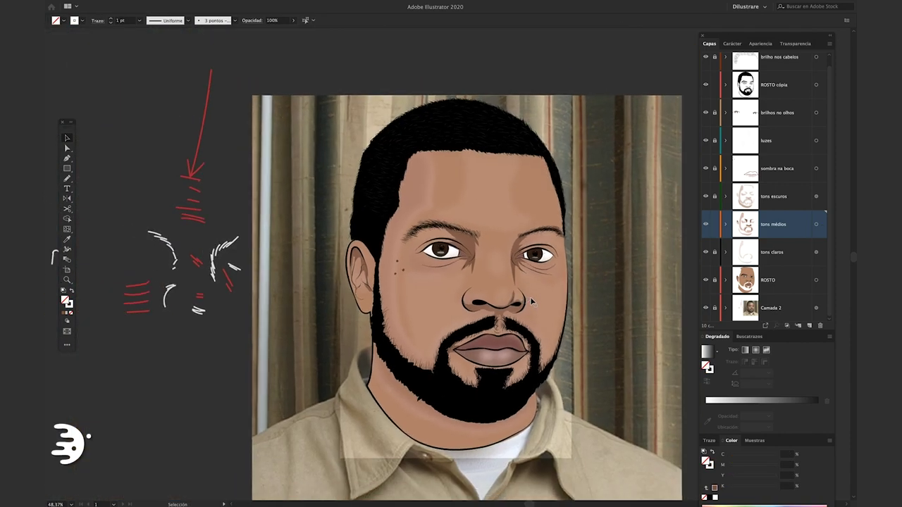
scroll(573, 281, "down", 2)
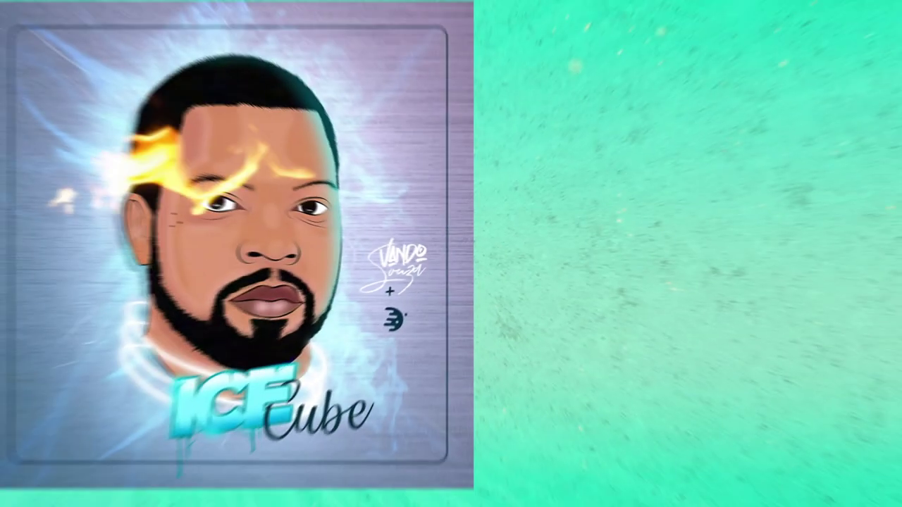